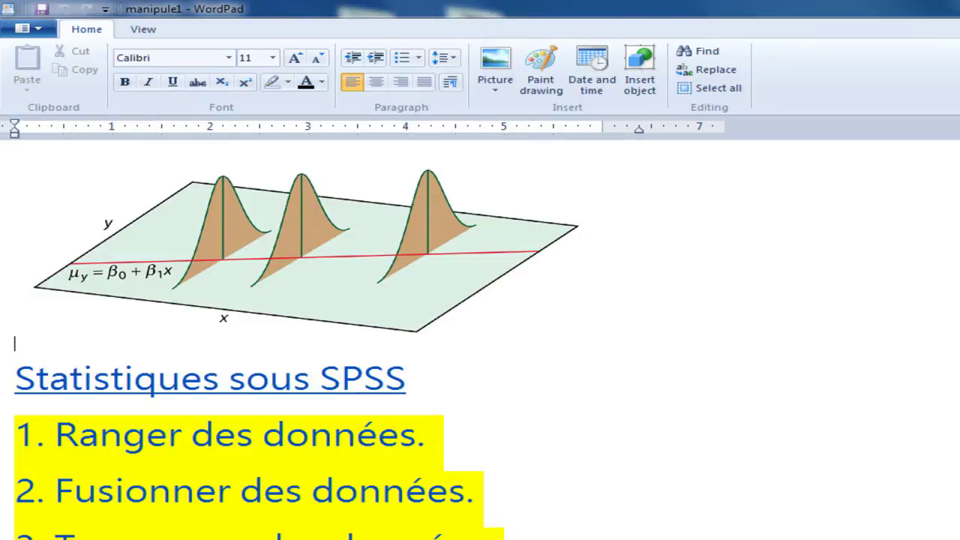
# Indent the three highlighted outline lines, Ranger, Fusionner and Transposer des données, with tab spacing before their numbers
pyautogui.scroll(-3, 480, 337)
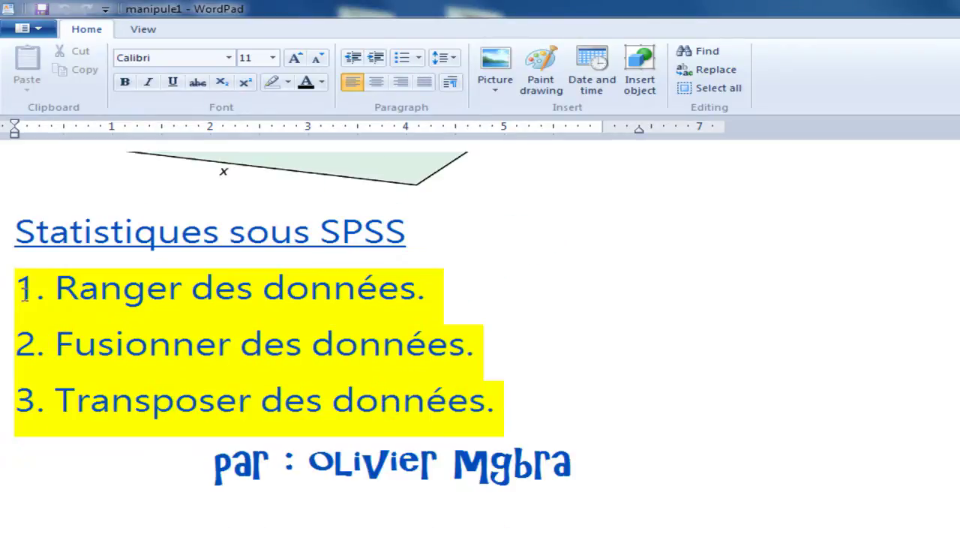
pyautogui.click(18, 292)
pyautogui.press('Tab')
pyautogui.press('Tab')
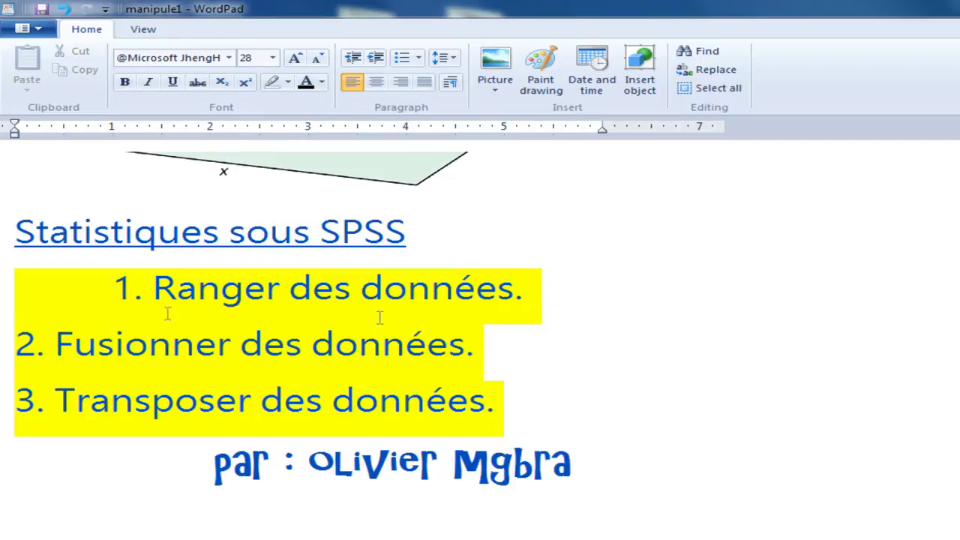
pyautogui.click(16, 343)
pyautogui.press('Tab')
pyautogui.press('Tab')
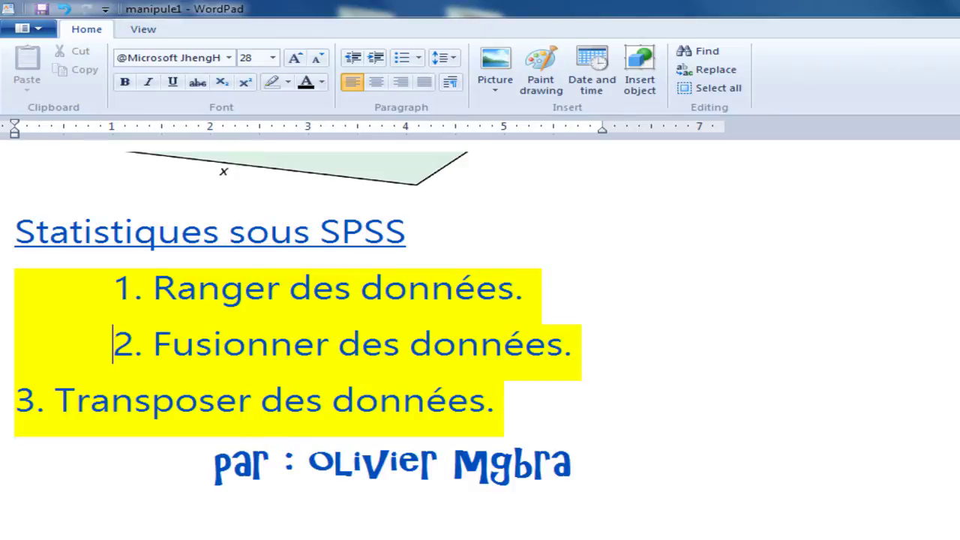
pyautogui.click(16, 400)
pyautogui.press('Tab')
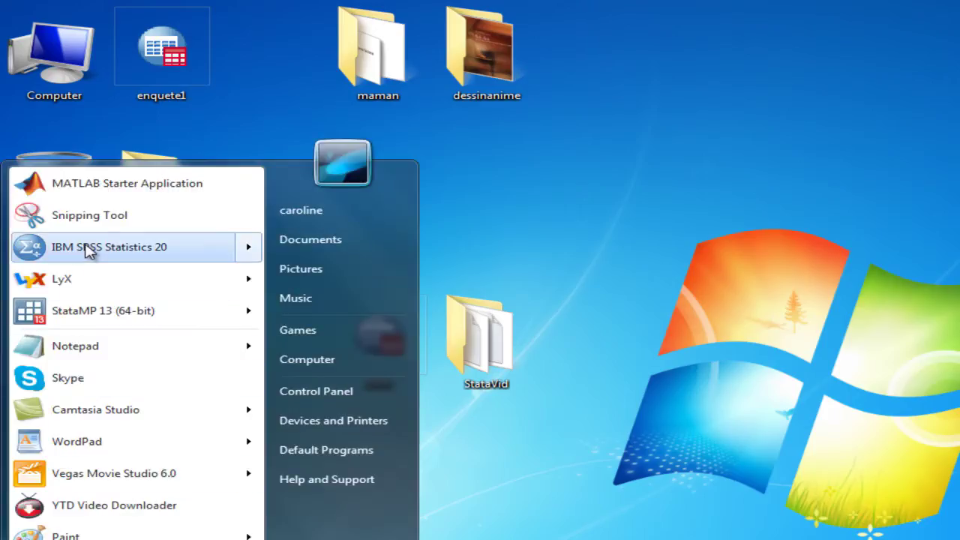
# Start IBM SPSS Statistics 20 and open the data file data1.sav from the Desktop
pyautogui.click(87, 248)
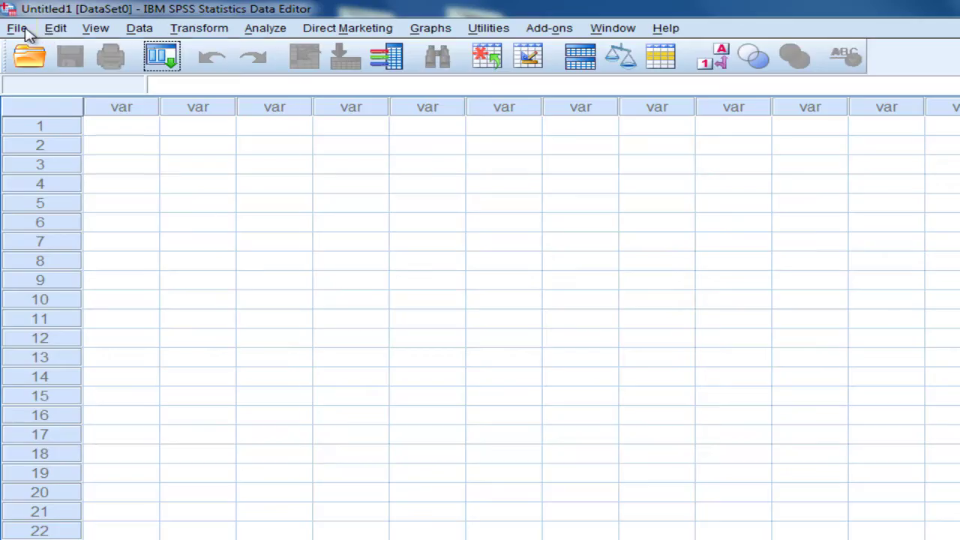
pyautogui.click(17, 27)
pyautogui.moveTo(47, 67)
pyautogui.click(335, 73)
pyautogui.click(738, 253)
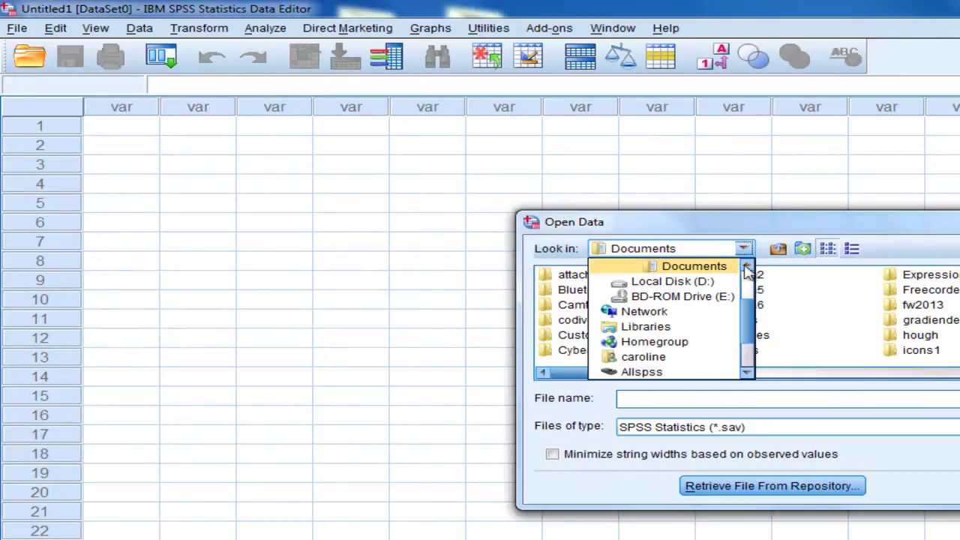
pyautogui.scroll(2, 749, 296)
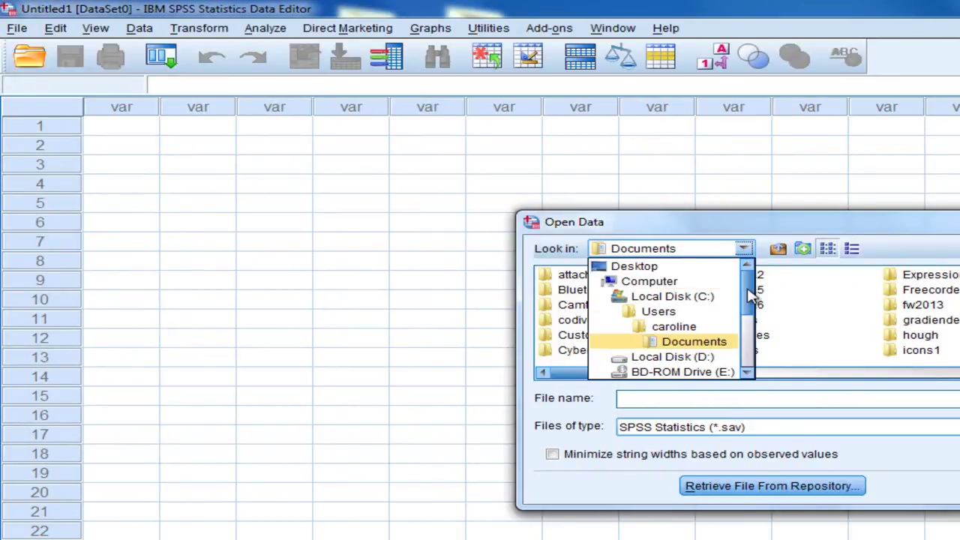
pyautogui.click(677, 268)
pyautogui.click(682, 321)
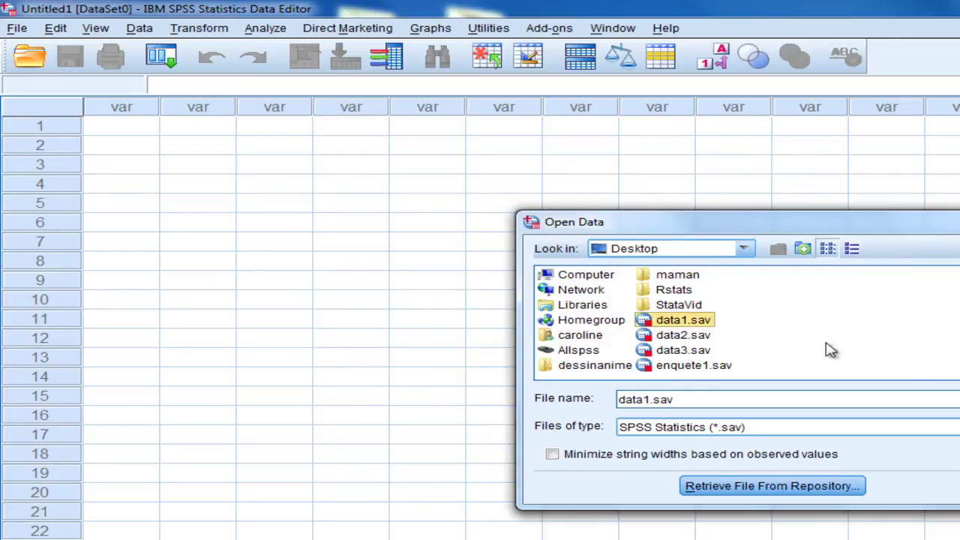
pyautogui.press('Return')
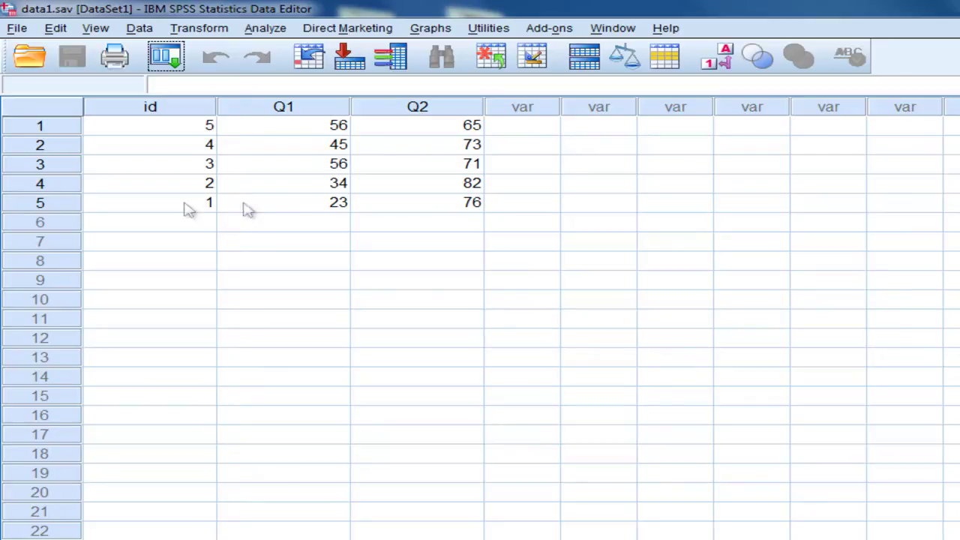
# Examine the order of the id values and the matching Q1 and Q2 values across the cases
pyautogui.click(190, 128)
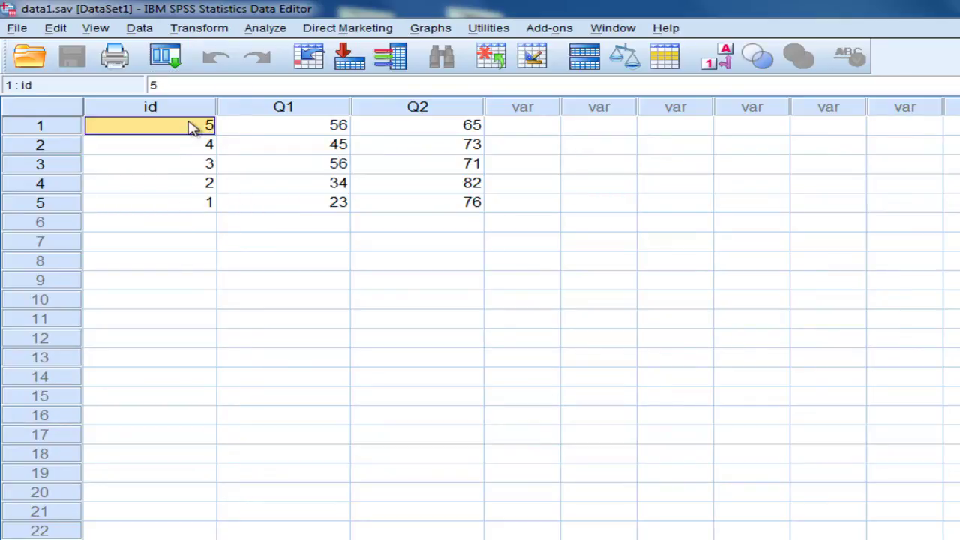
pyautogui.click(340, 129)
pyautogui.click(428, 131)
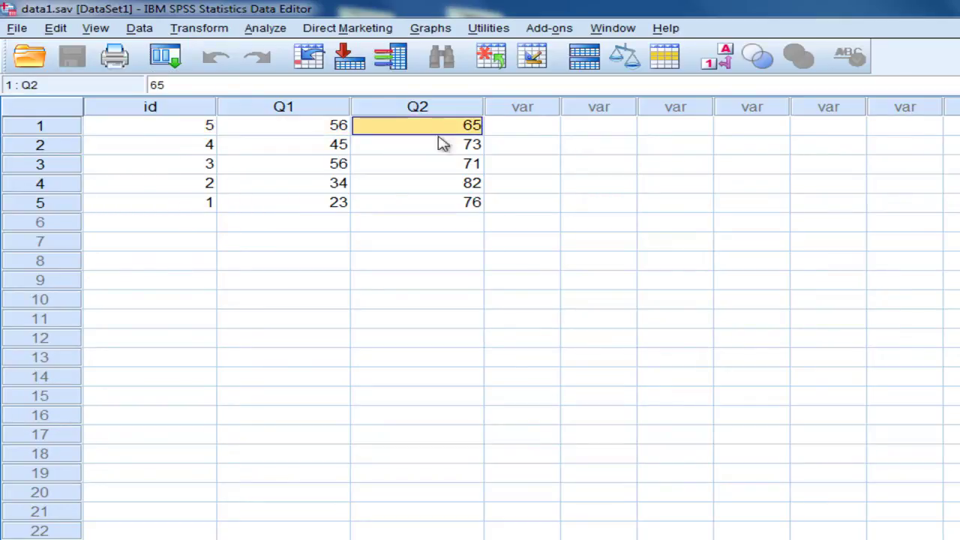
pyautogui.click(335, 209)
pyautogui.click(452, 204)
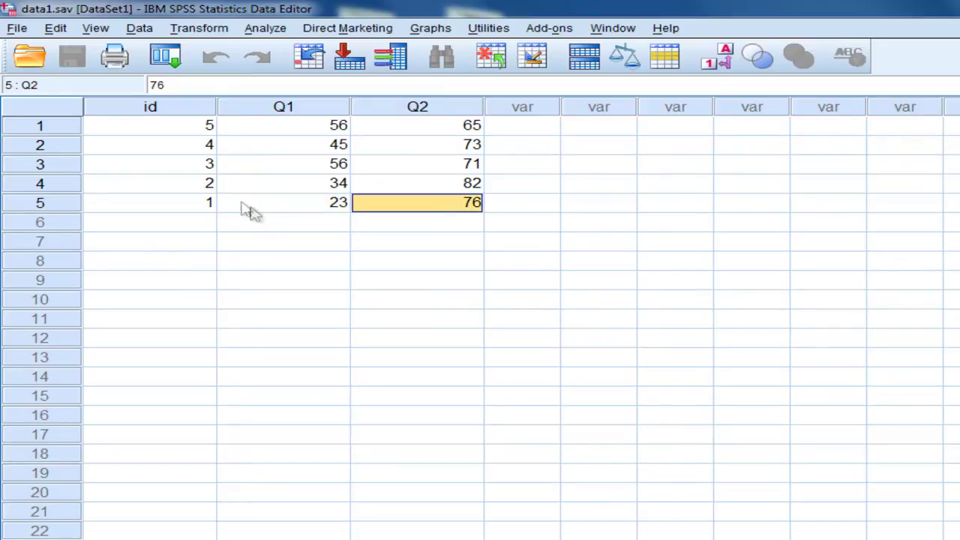
pyautogui.click(210, 147)
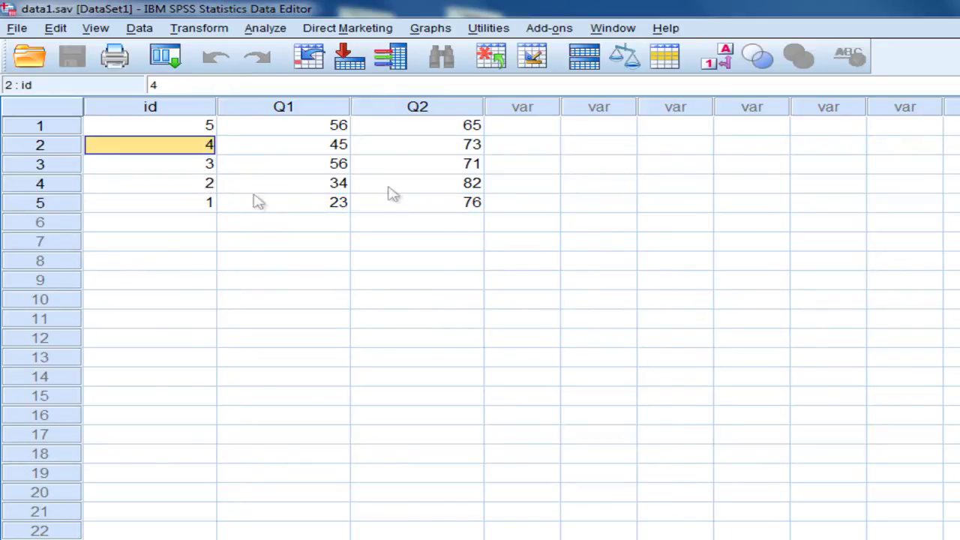
pyautogui.click(330, 189)
pyautogui.click(439, 189)
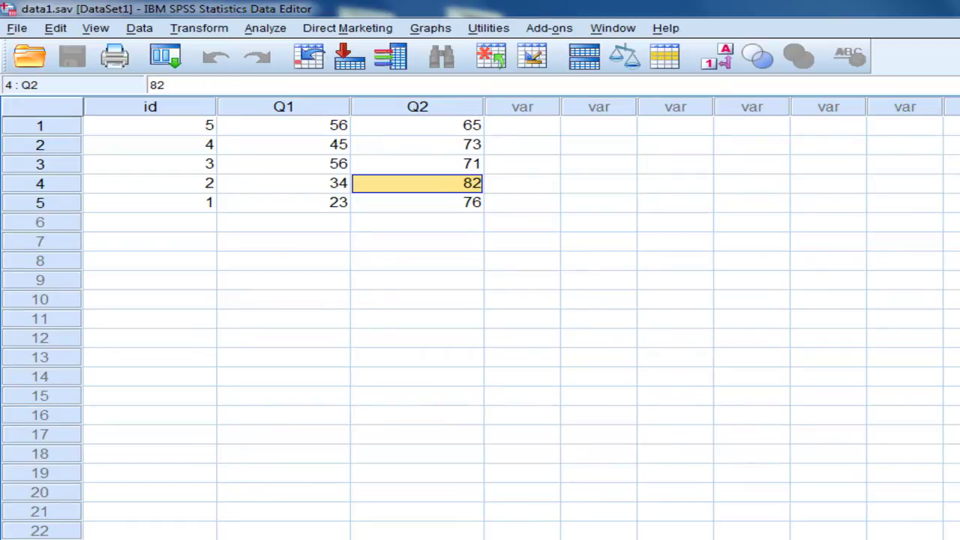
# Sort the cases by id in ascending order
pyautogui.click(140, 29)
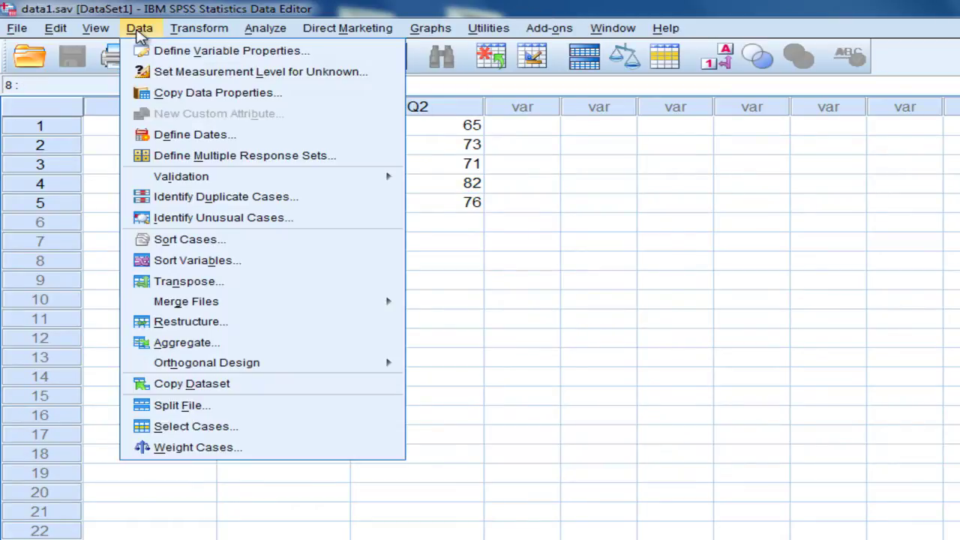
pyautogui.click(189, 240)
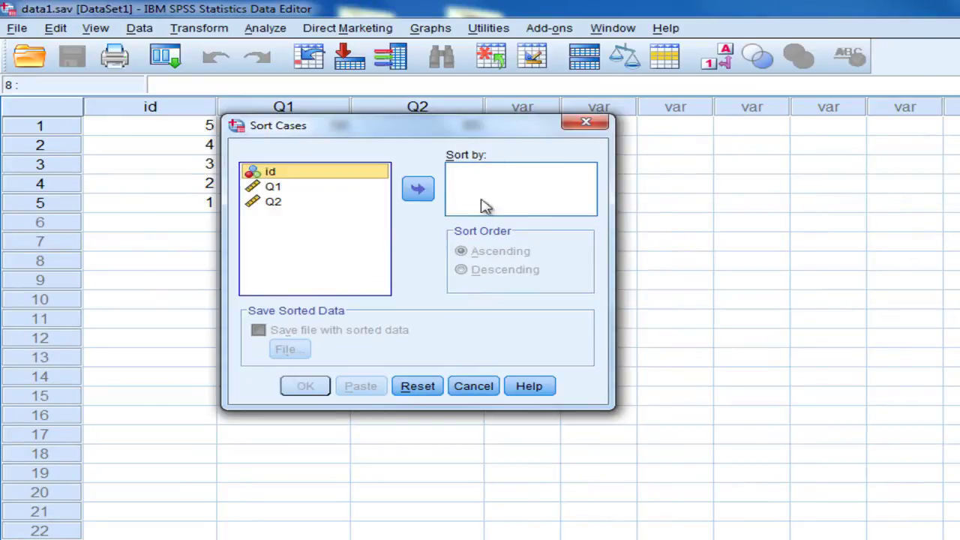
pyautogui.click(418, 189)
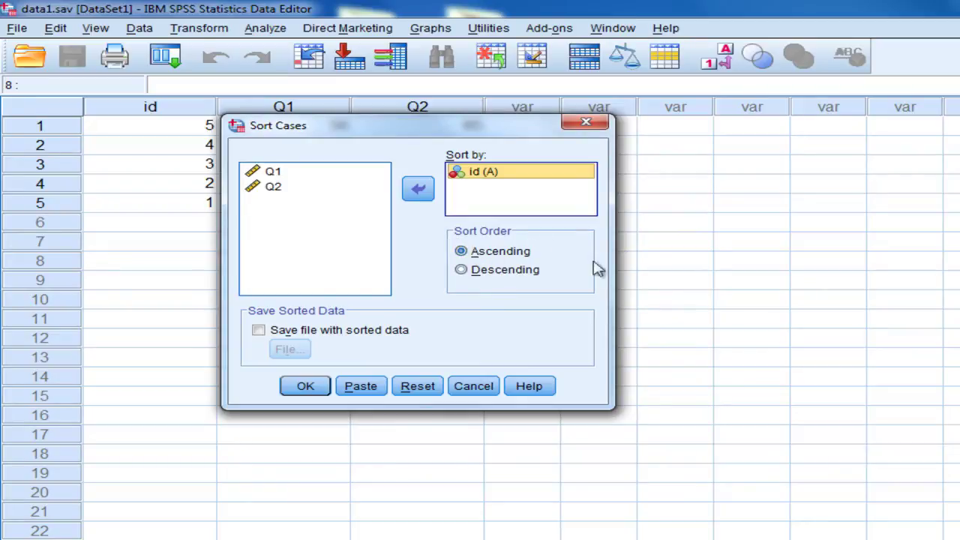
pyautogui.click(307, 387)
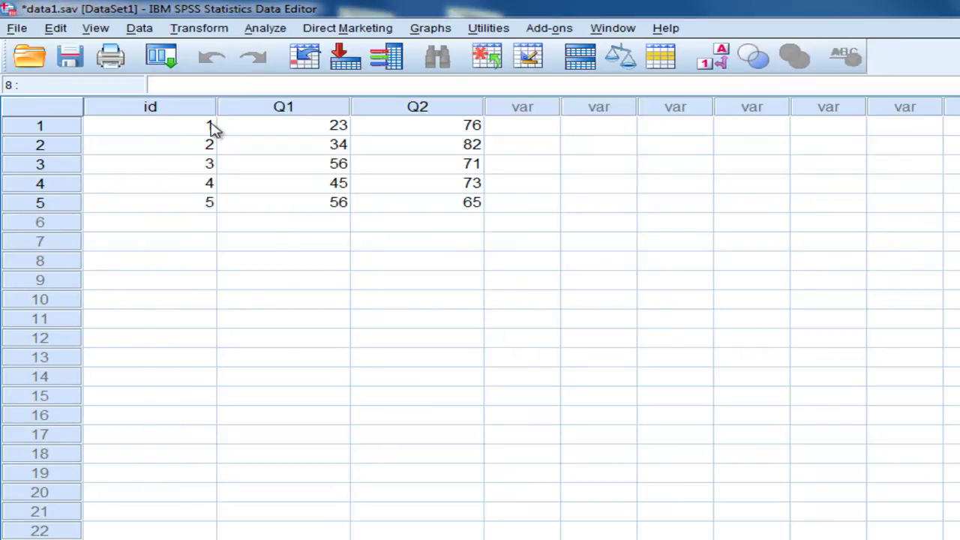
# Check the sorted id column row by row and save data1.sav
pyautogui.click(211, 127)
pyautogui.click(203, 144)
pyautogui.click(194, 163)
pyautogui.click(194, 184)
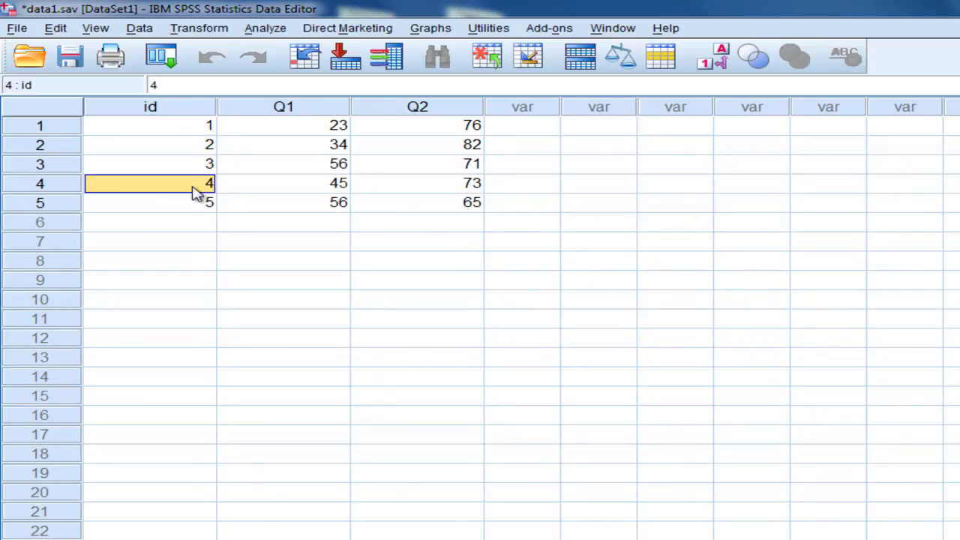
pyautogui.click(199, 204)
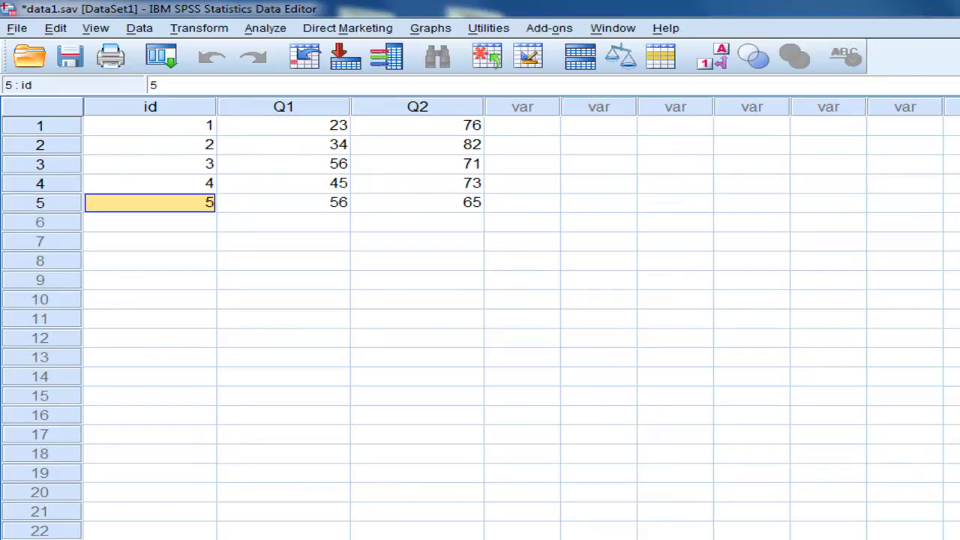
pyautogui.click(70, 56)
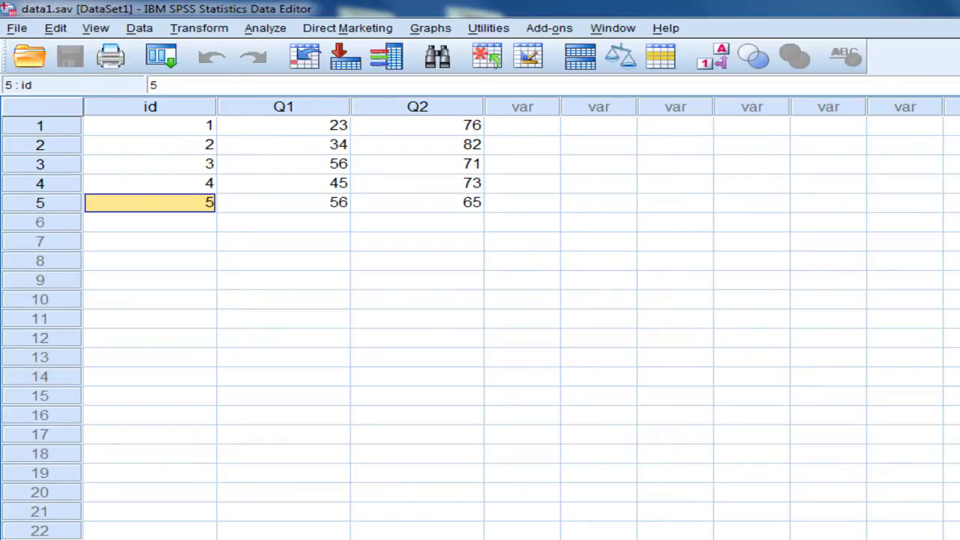
# Open the second data file, data2.sav, from the Desktop
pyautogui.click(16, 29)
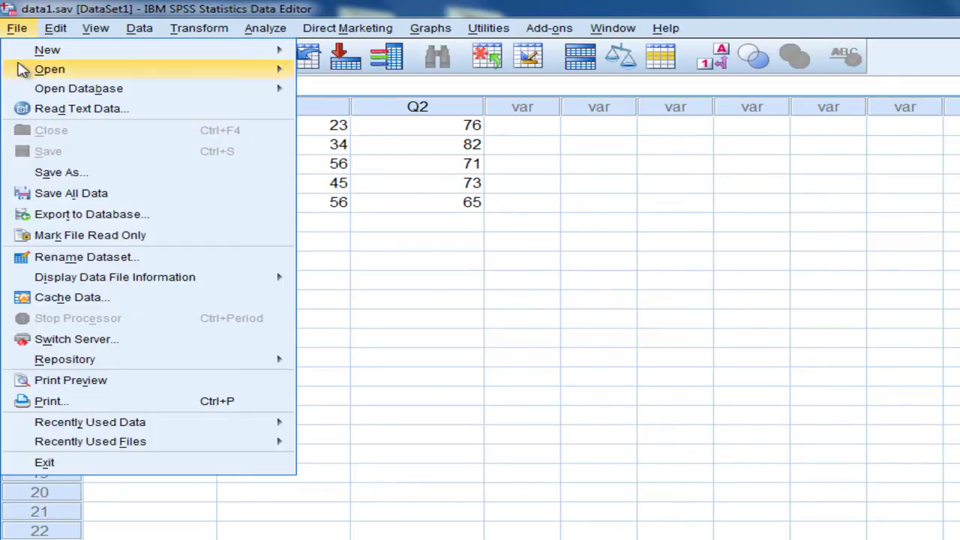
pyautogui.moveTo(23, 69)
pyautogui.click(338, 74)
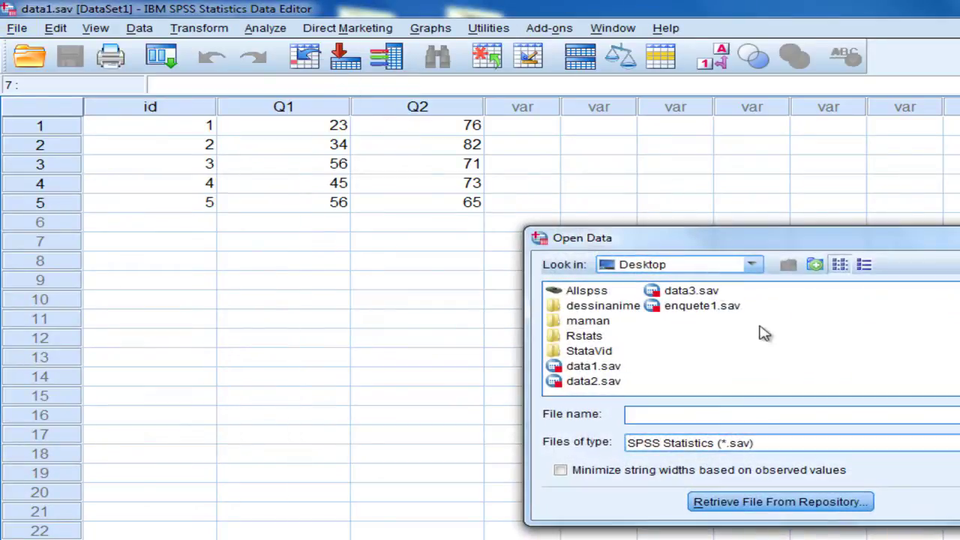
pyautogui.click(576, 383)
pyautogui.moveTo(735, 247); pyautogui.dragTo(366, 204)
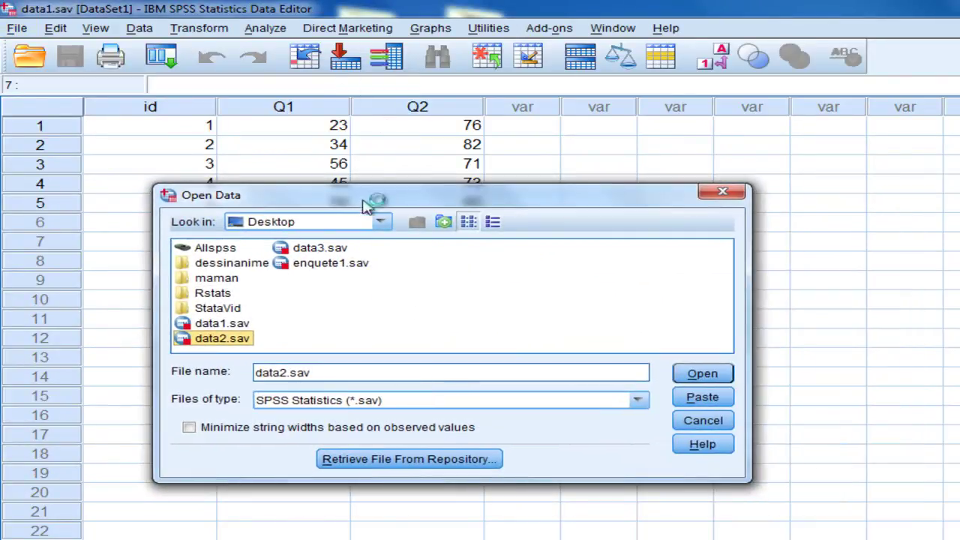
pyautogui.click(703, 373)
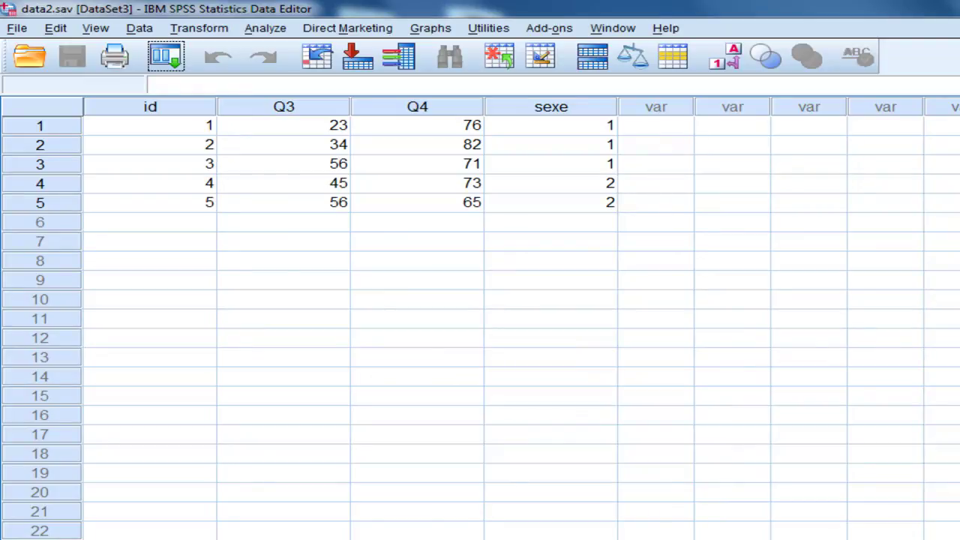
# Define the value labels of the variable sexe as 1 = homme and 2 = femme
pyautogui.click(573, 132)
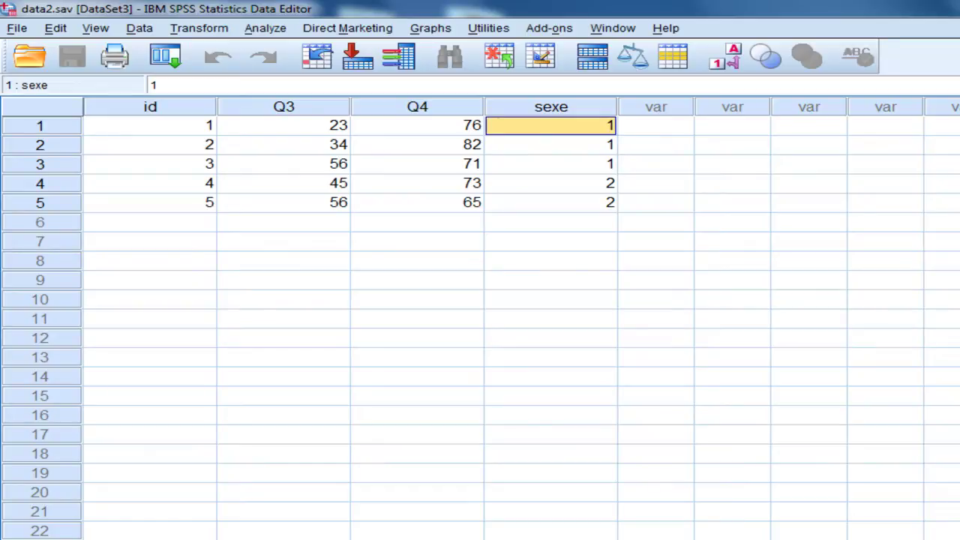
pyautogui.click(609, 185)
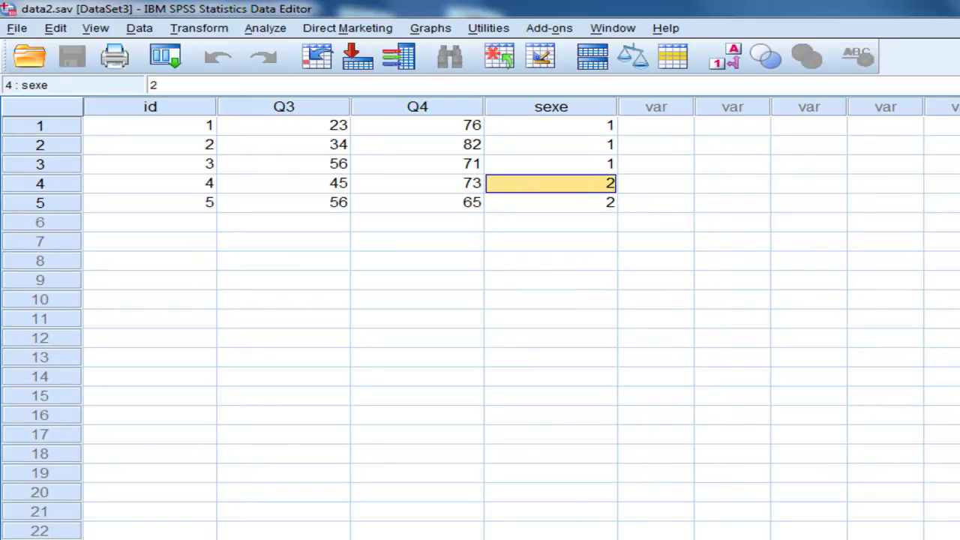
pyautogui.hotkey('ctrl', 't')
pyautogui.click(686, 167)
pyautogui.click(686, 164)
pyautogui.write('1')
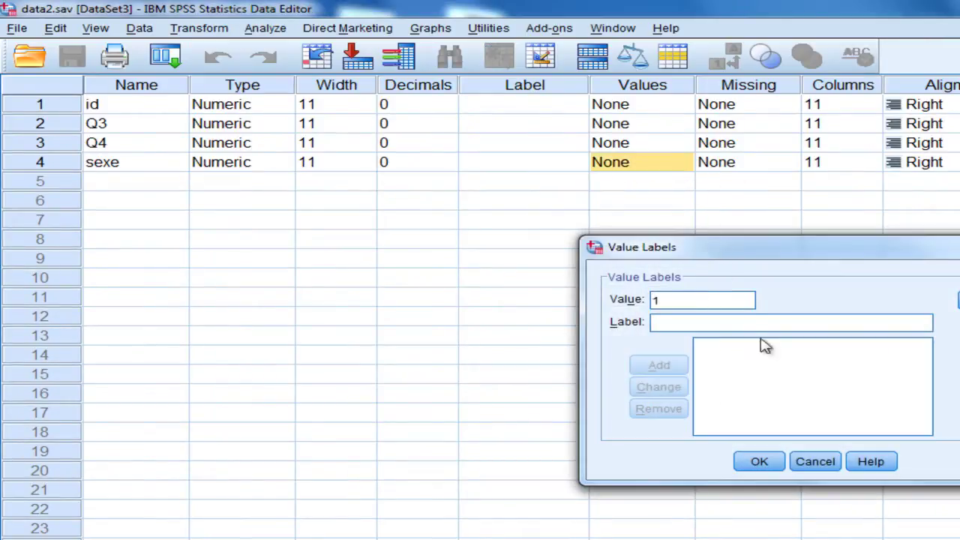
pyautogui.click(745, 320)
pyautogui.write('homme')
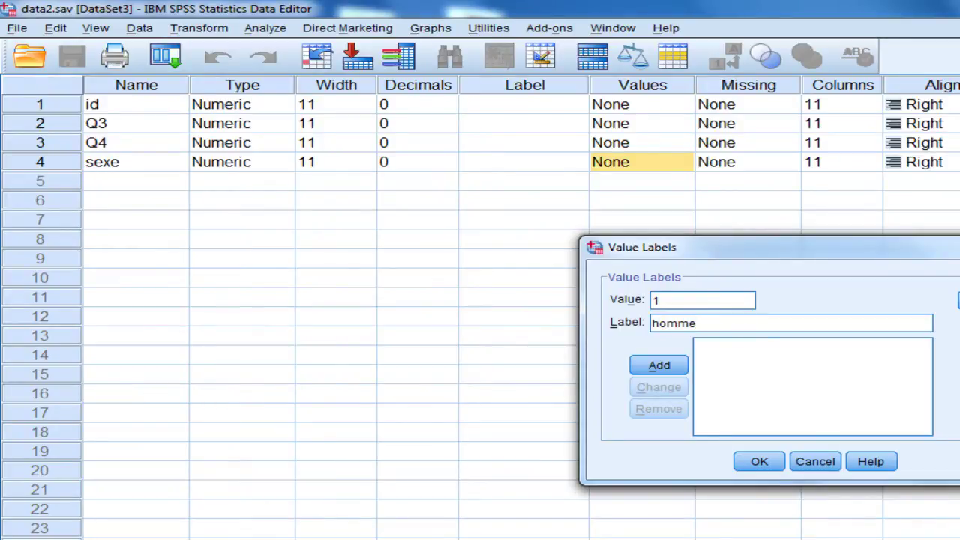
pyautogui.press('Return')
pyautogui.write('2')
pyautogui.press('Tab')
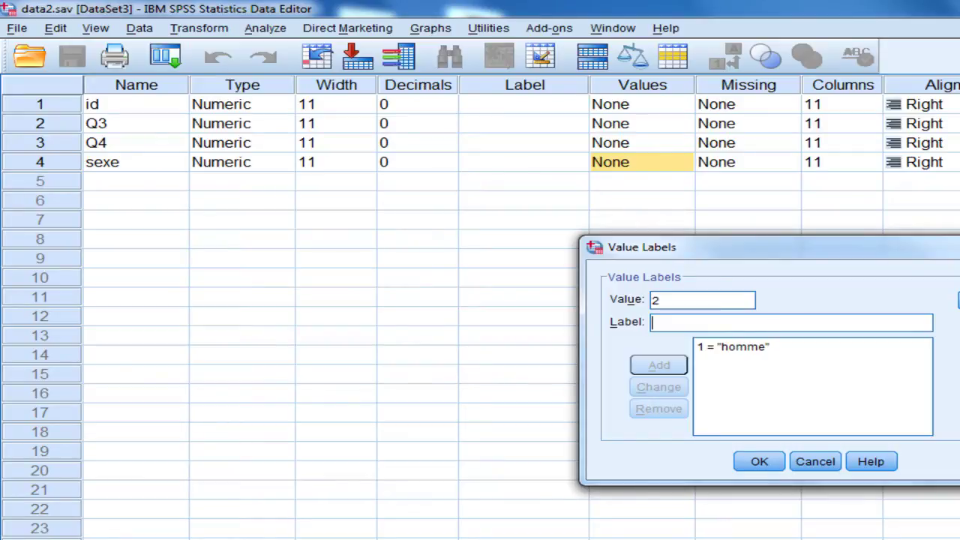
pyautogui.write('femme')
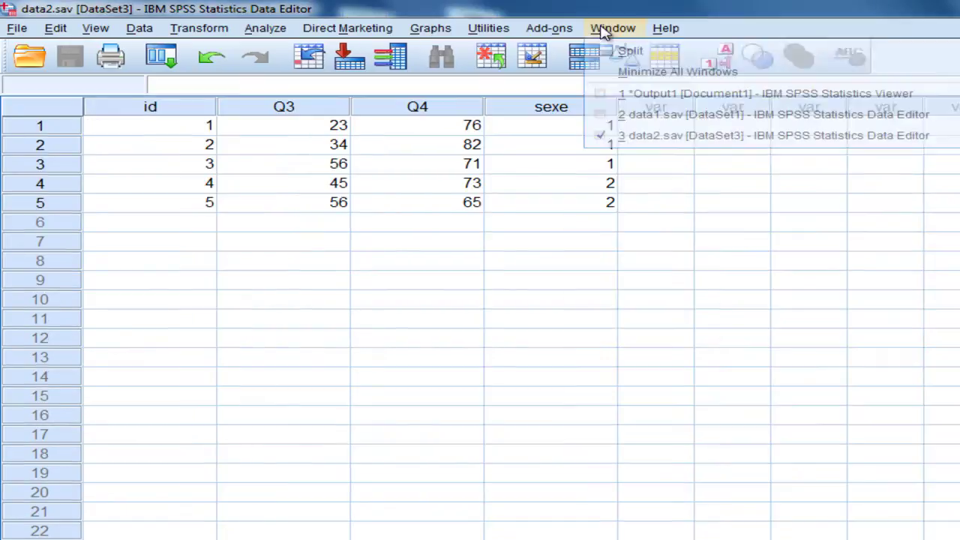
# Review the columns Q3, Q4 and sexe of data2.sav that are needed for the merge
pyautogui.click(657, 120)
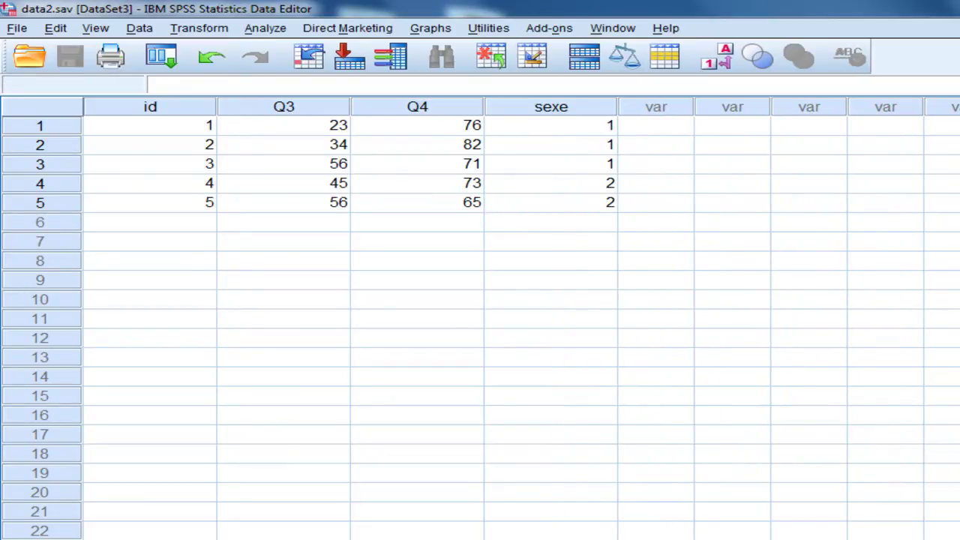
pyautogui.click(311, 111)
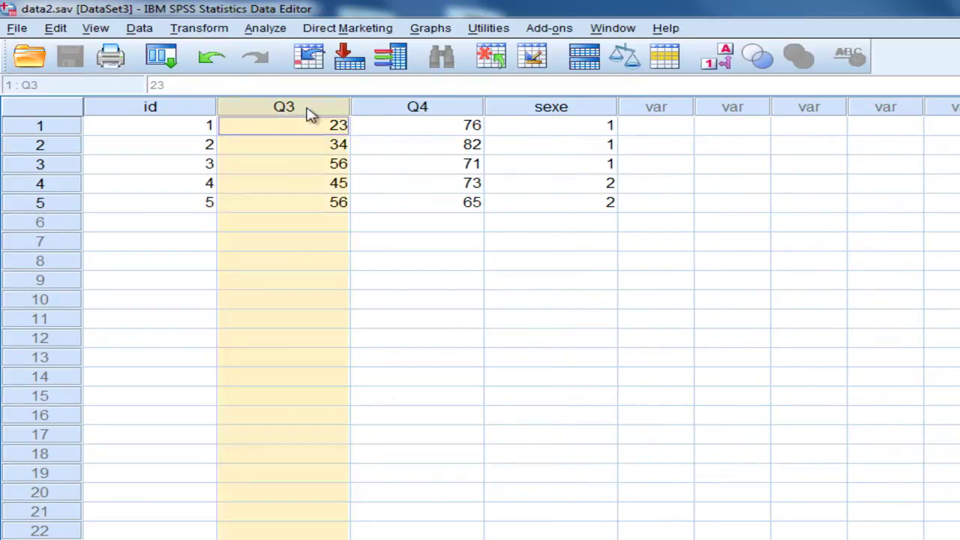
pyautogui.click(410, 109)
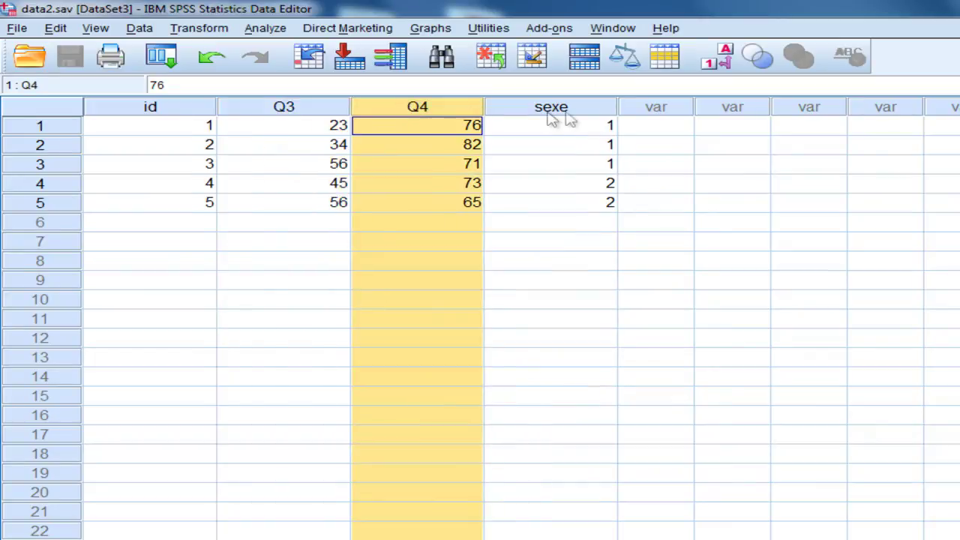
pyautogui.click(568, 111)
# Switch to data1.sav and examine its columns id, Q1 and Q2 and the empty columns beside them
pyautogui.click(614, 30)
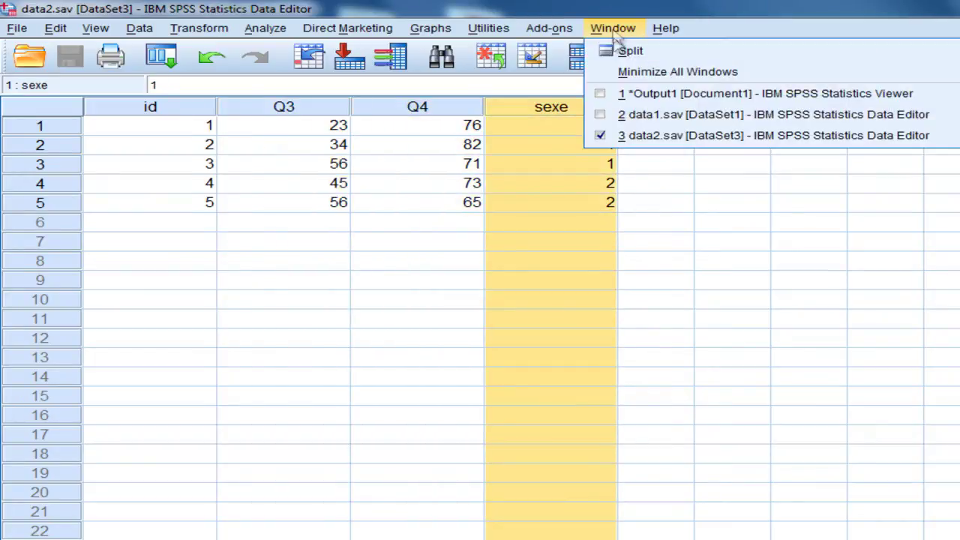
pyautogui.click(641, 115)
pyautogui.click(550, 110)
pyautogui.click(589, 110)
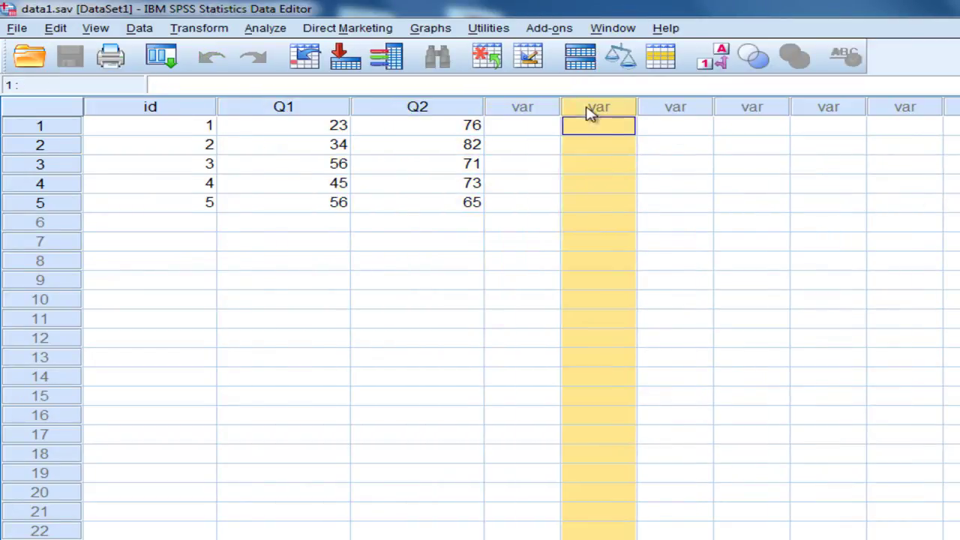
pyautogui.click(675, 107)
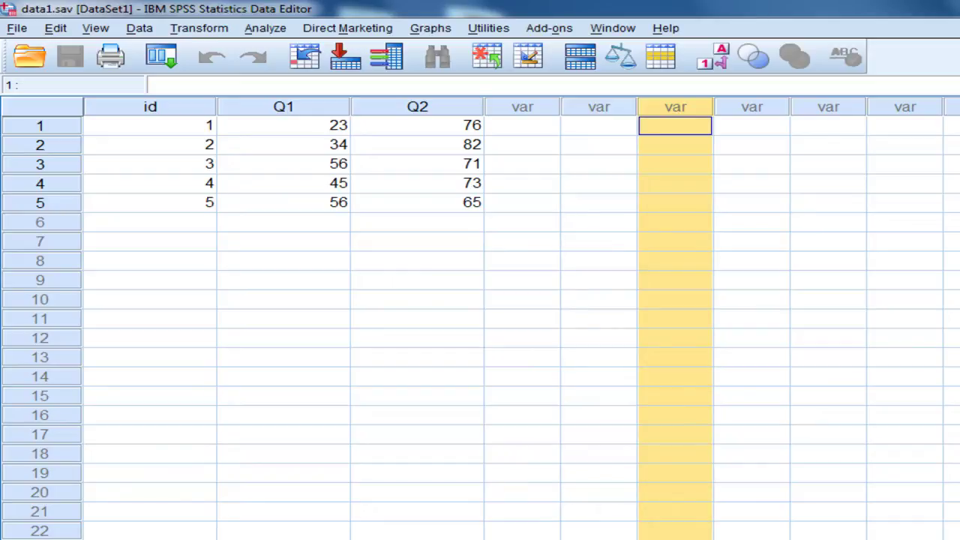
pyautogui.click(529, 107)
pyautogui.click(595, 108)
pyautogui.click(663, 109)
pyautogui.click(150, 109)
pyautogui.click(310, 113)
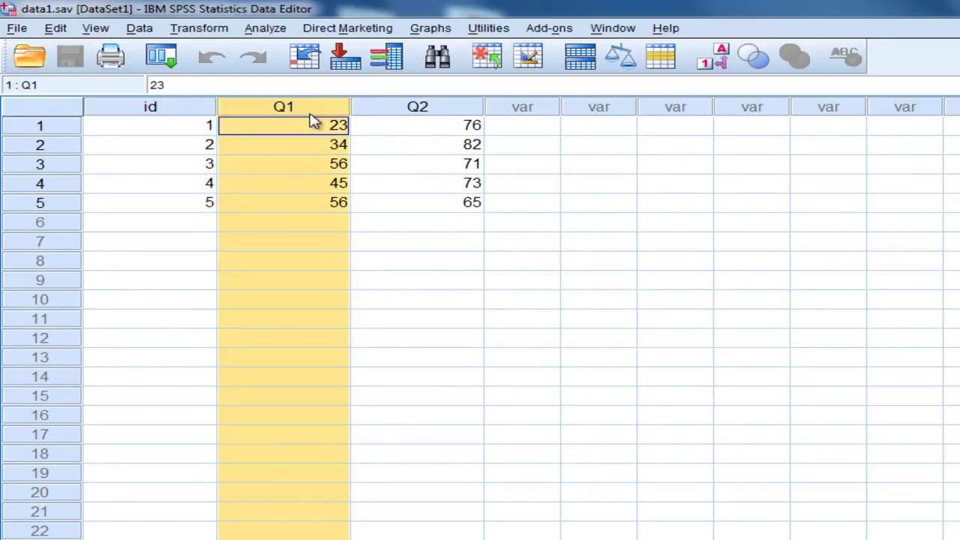
pyautogui.click(442, 124)
pyautogui.click(541, 114)
pyautogui.click(613, 114)
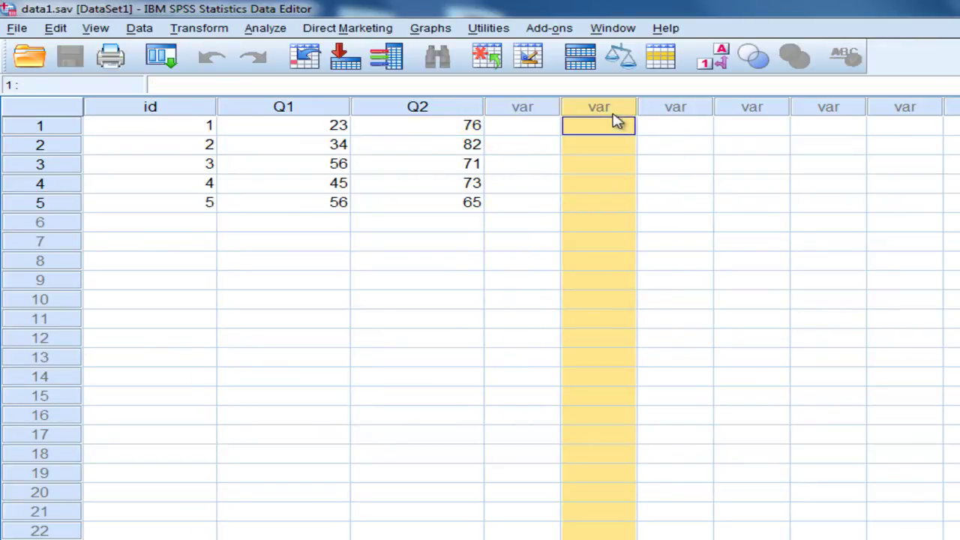
pyautogui.click(674, 124)
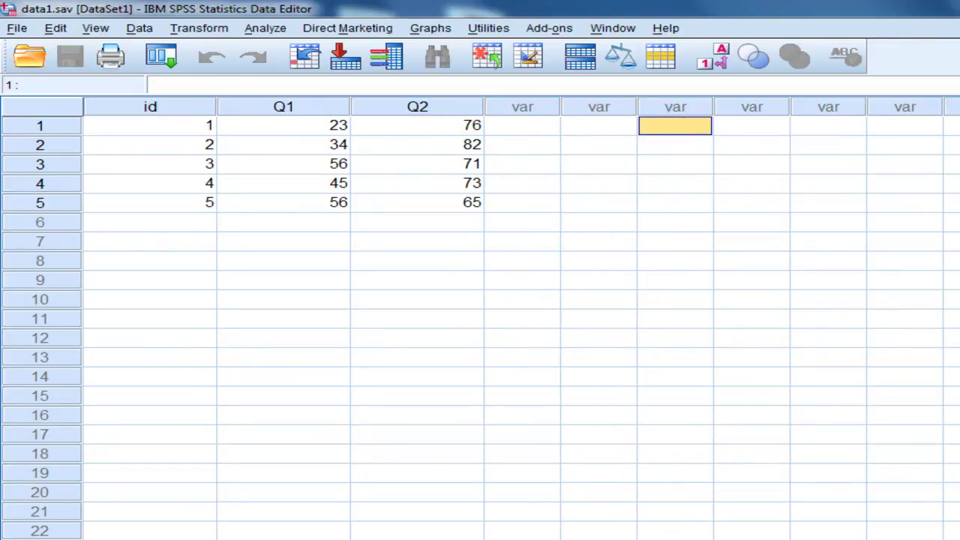
# Start a merge that adds variables to data1.sav from the external SPSS data file data2.sav on the Desktop
pyautogui.click(138, 30)
pyautogui.moveTo(186, 306)
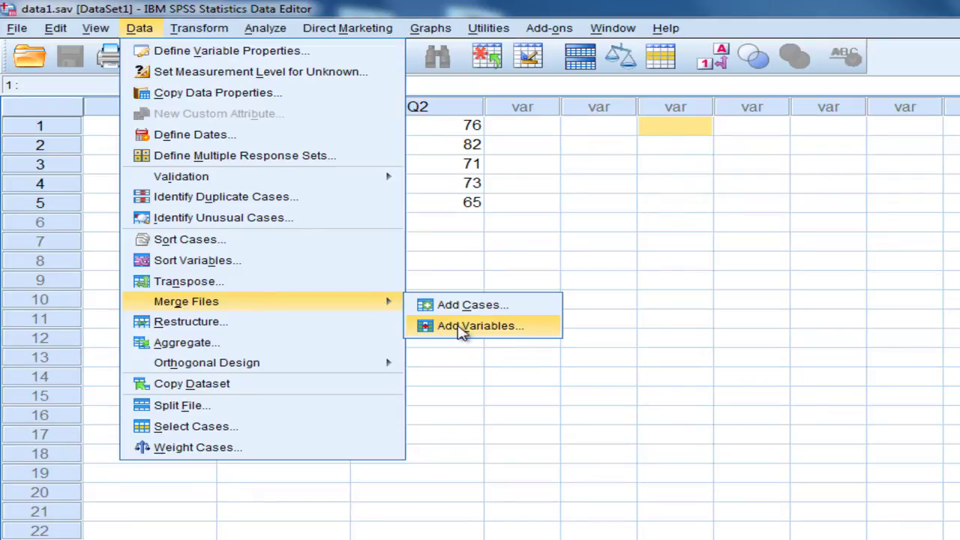
pyautogui.click(462, 329)
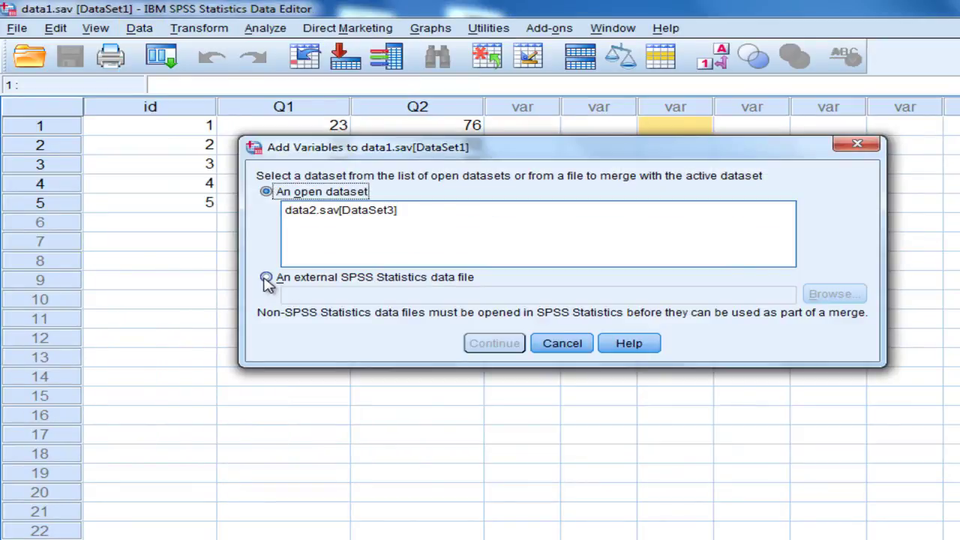
pyautogui.click(266, 278)
pyautogui.click(826, 300)
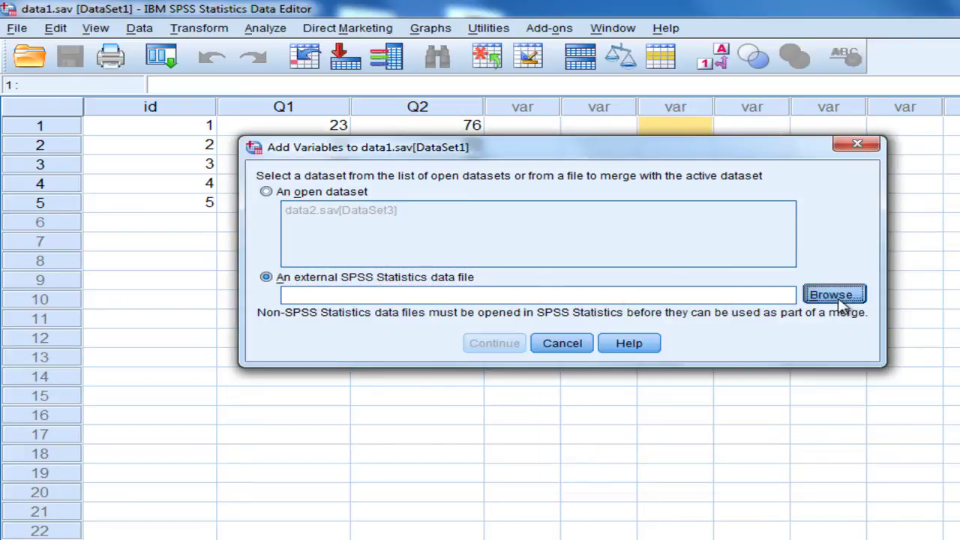
pyautogui.click(836, 296)
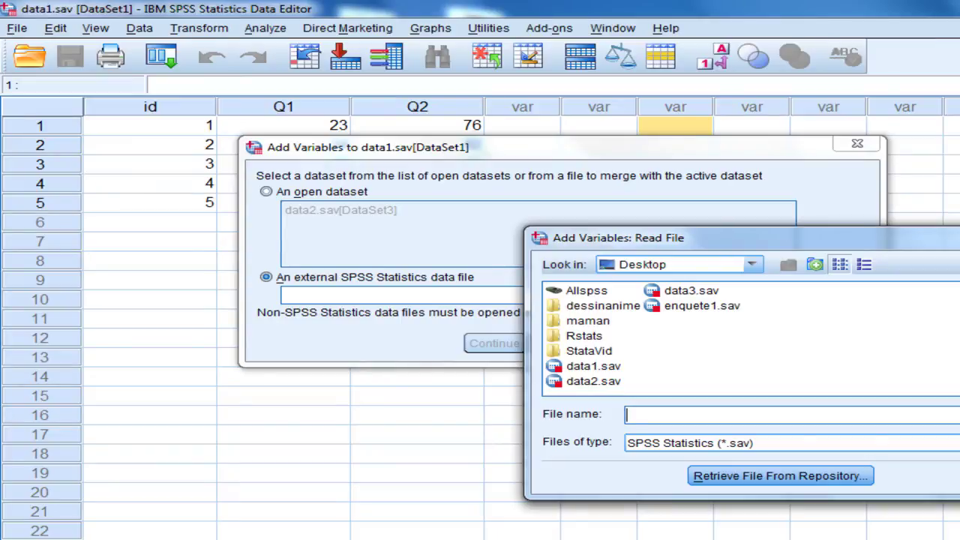
pyautogui.moveTo(937, 238); pyautogui.dragTo(721, 195)
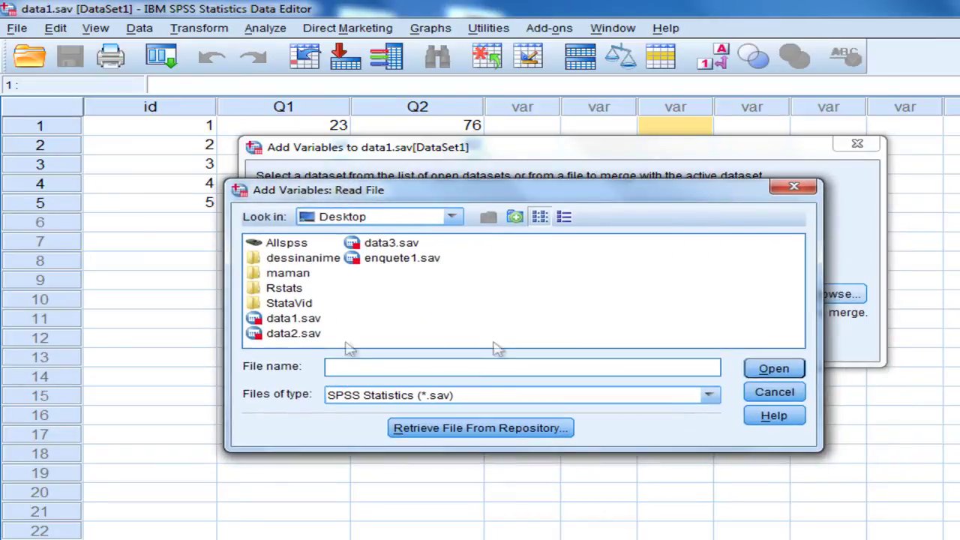
pyautogui.click(279, 336)
pyautogui.click(780, 371)
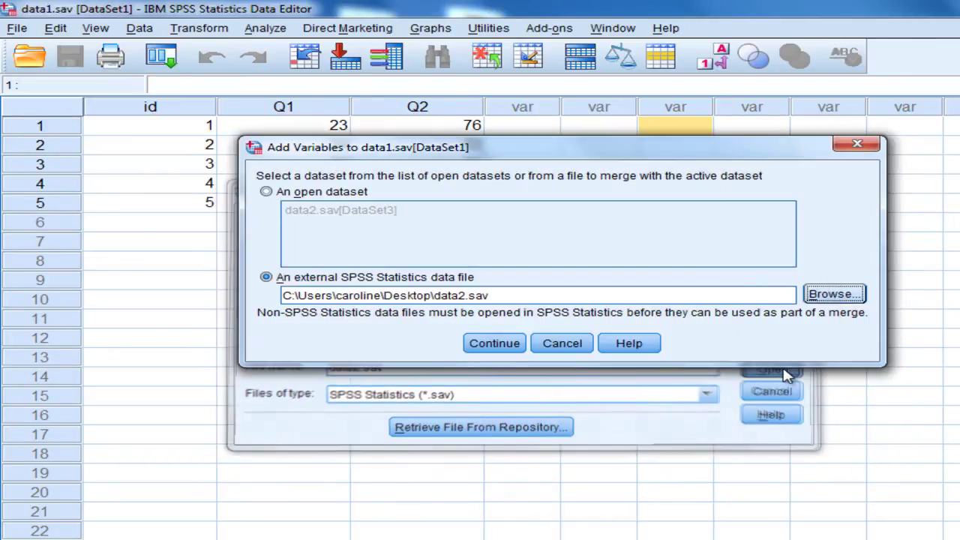
pyautogui.click(498, 345)
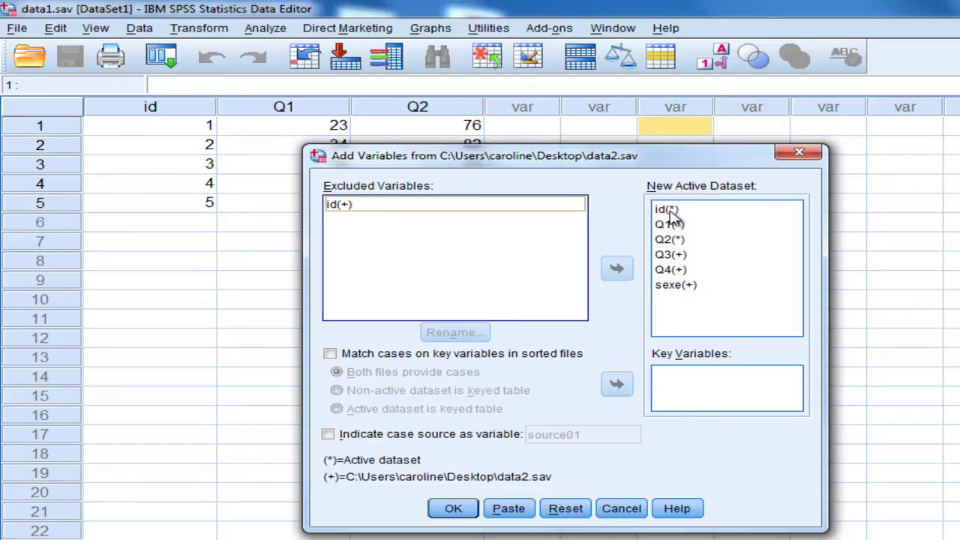
# Match cases on the key variable id in sorted files, with both files providing cases, and run the merge
pyautogui.click(676, 224)
pyautogui.click(679, 255)
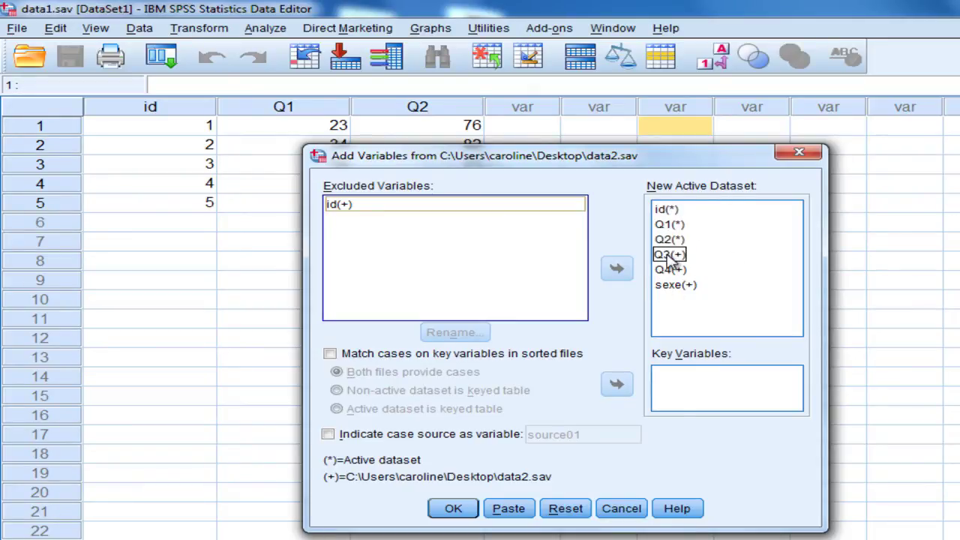
pyautogui.click(675, 269)
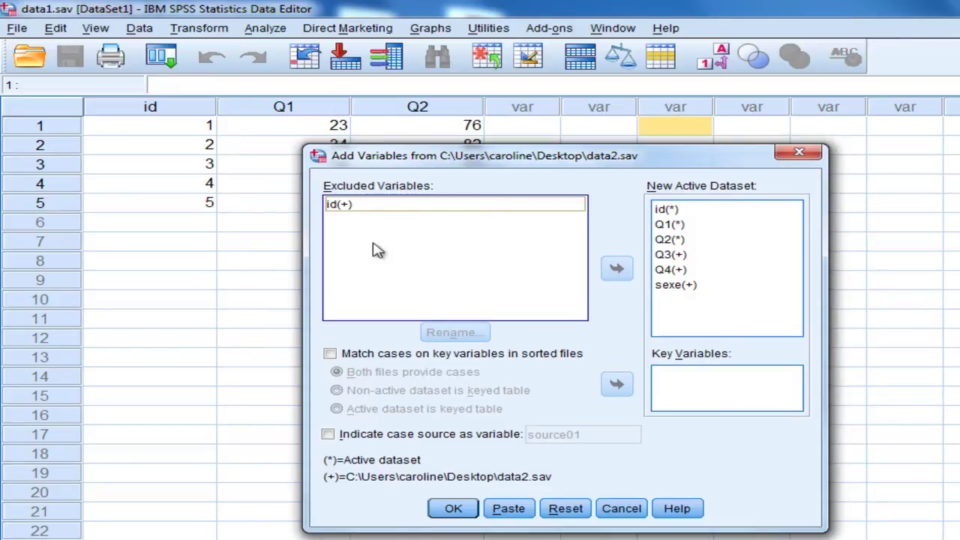
pyautogui.click(421, 354)
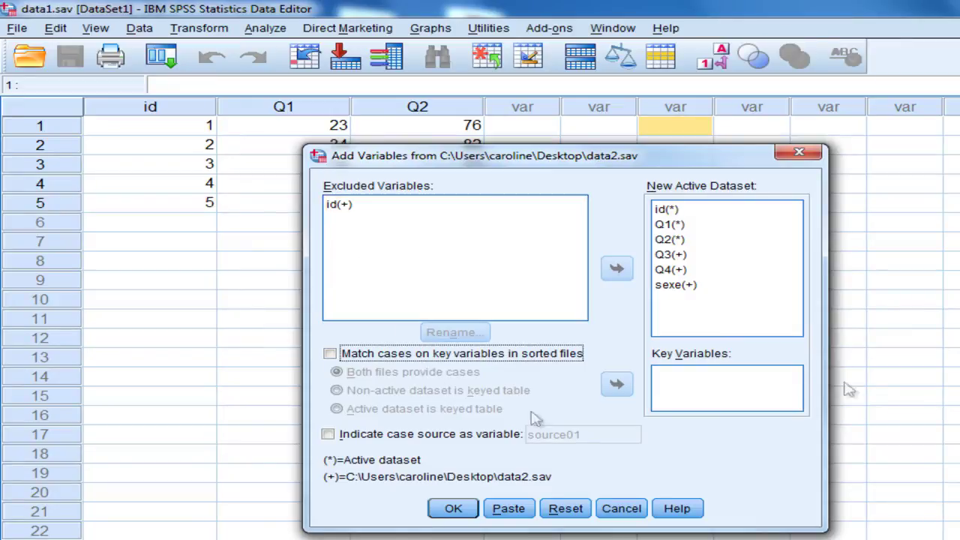
pyautogui.click(330, 353)
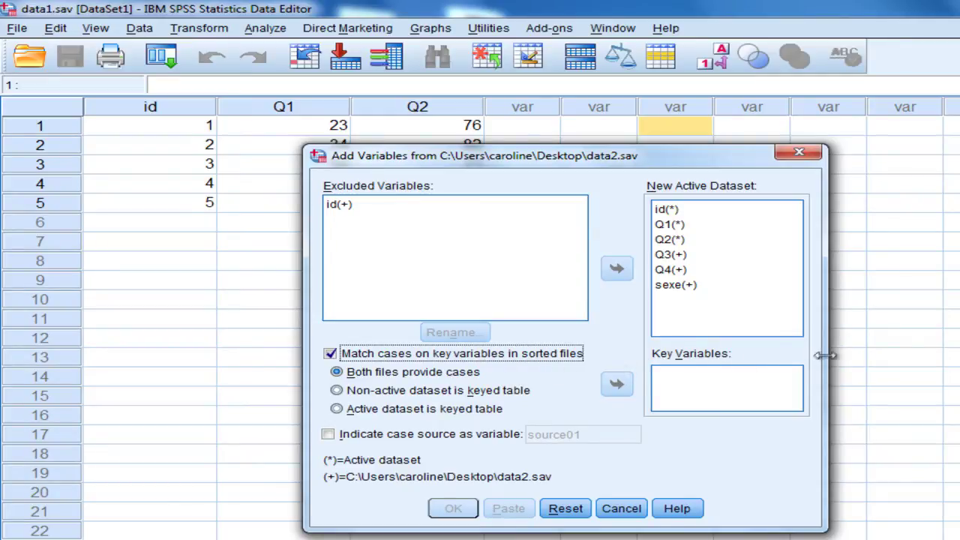
pyautogui.click(336, 206)
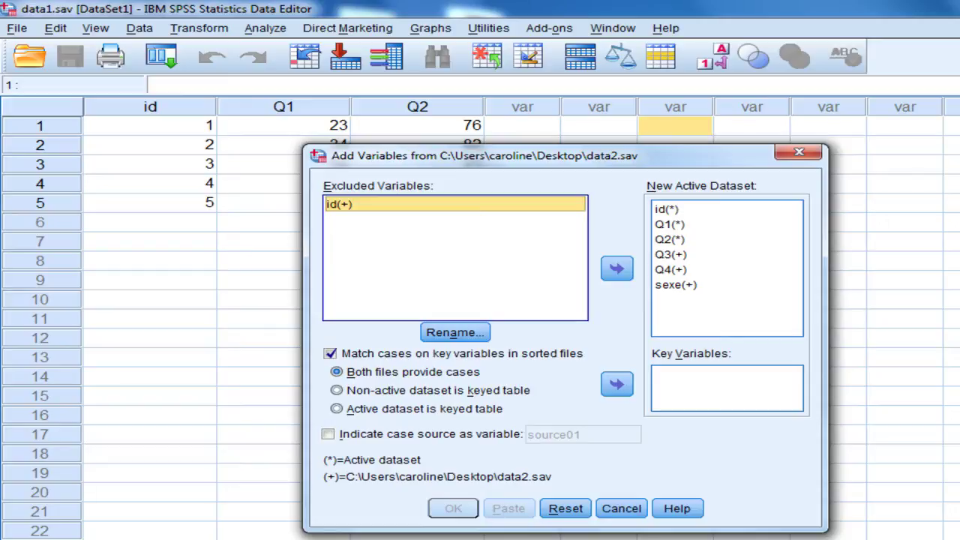
pyautogui.click(620, 386)
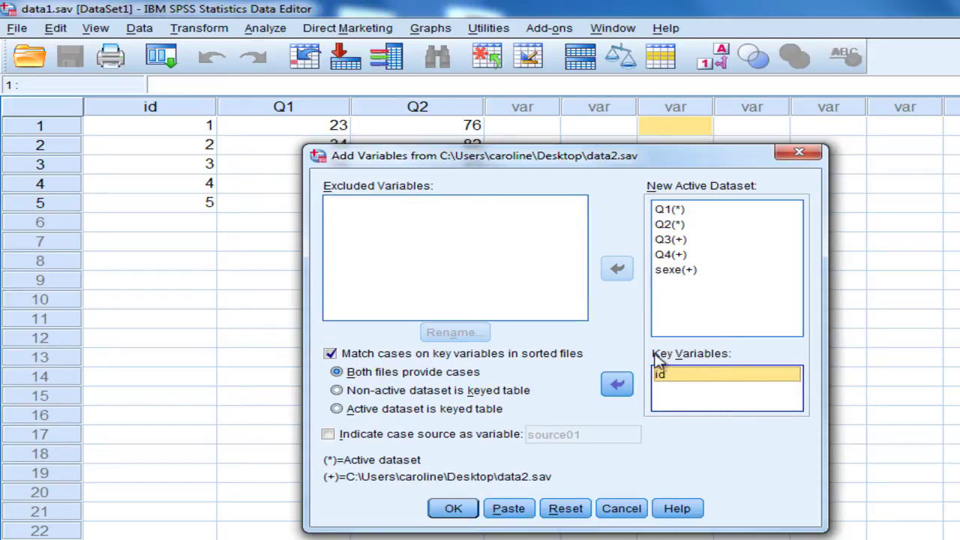
pyautogui.click(454, 510)
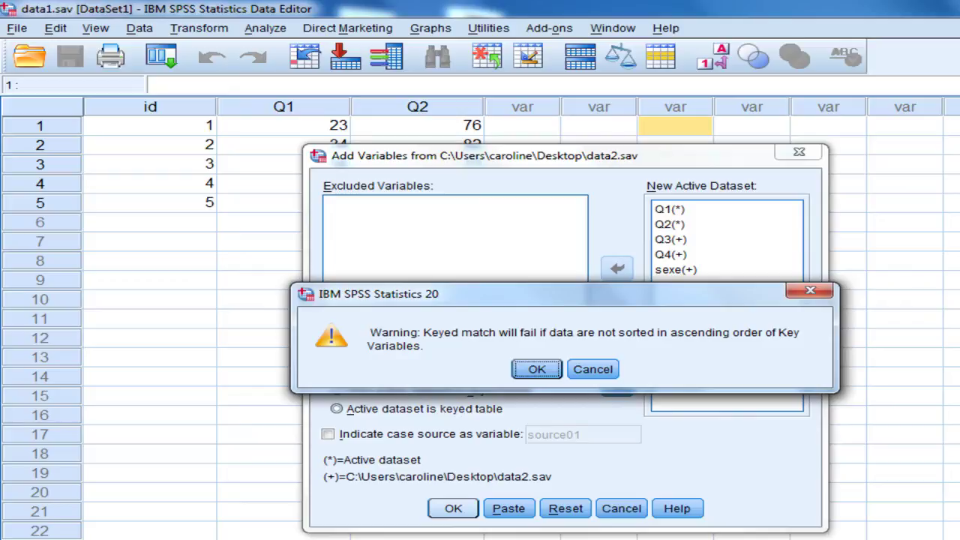
pyautogui.click(551, 368)
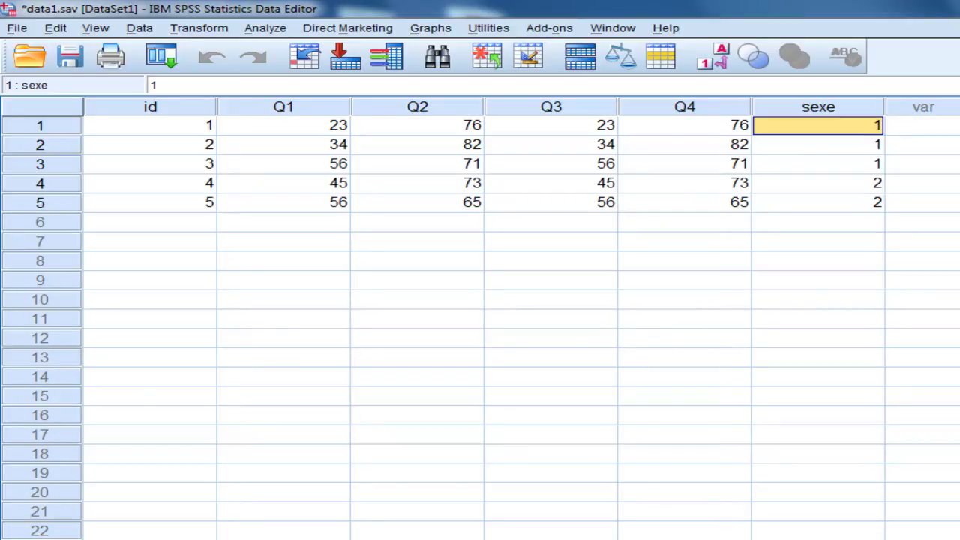
# Check the original and added columns of the merged data1.sav, including Q1, Q3, Q4 and sexe
pyautogui.click(958, 415)
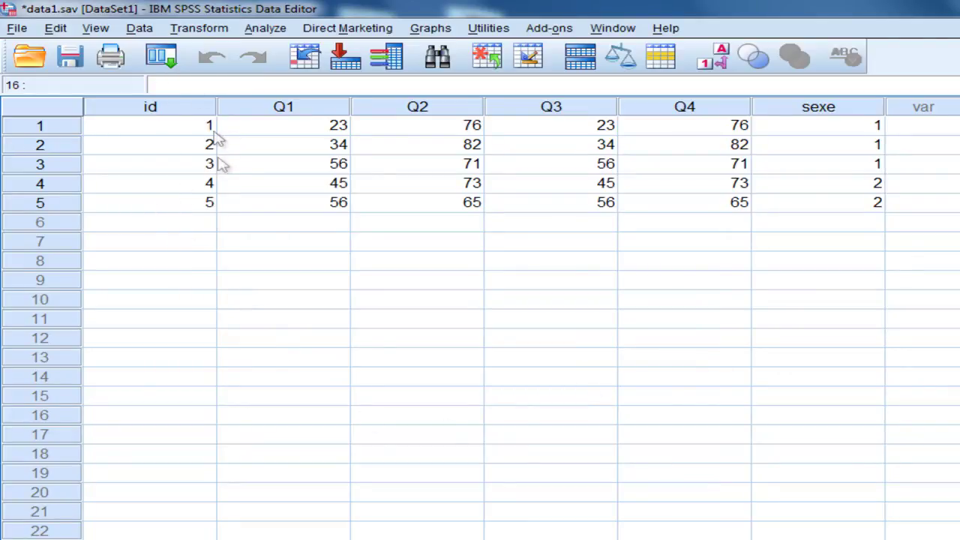
pyautogui.click(321, 110)
pyautogui.click(564, 112)
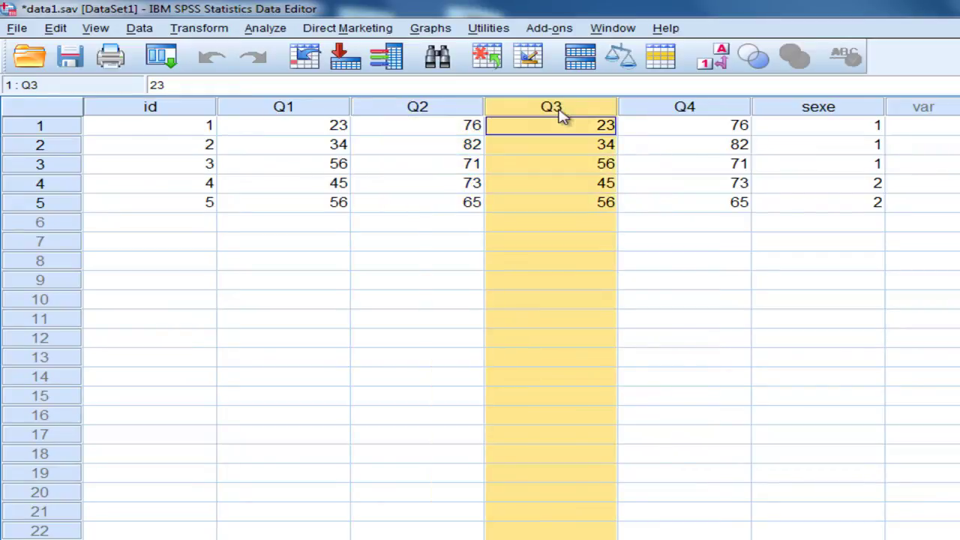
pyautogui.click(654, 112)
pyautogui.click(818, 111)
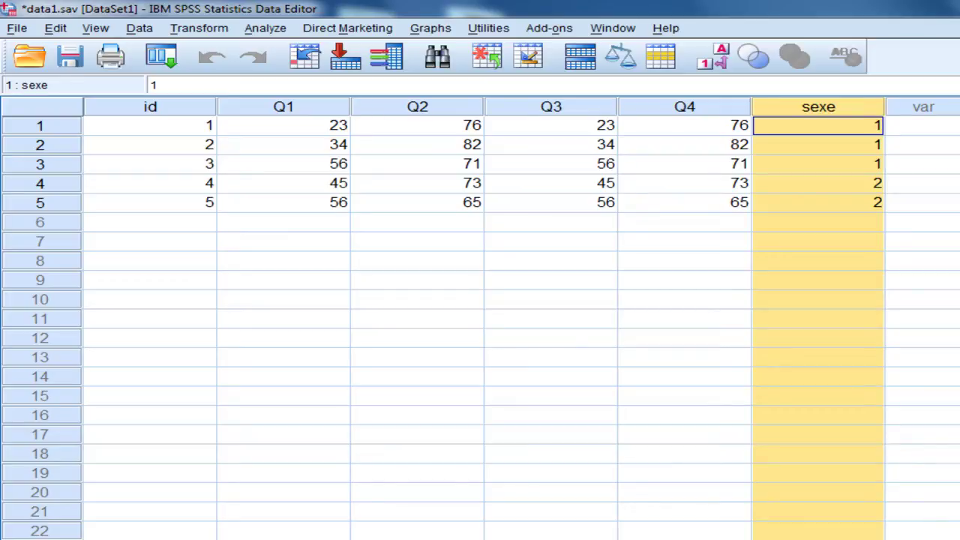
# Return to data2.sav and compare its source columns Q3, Q4 and sexe with the merged dataset
pyautogui.click(959, 242)
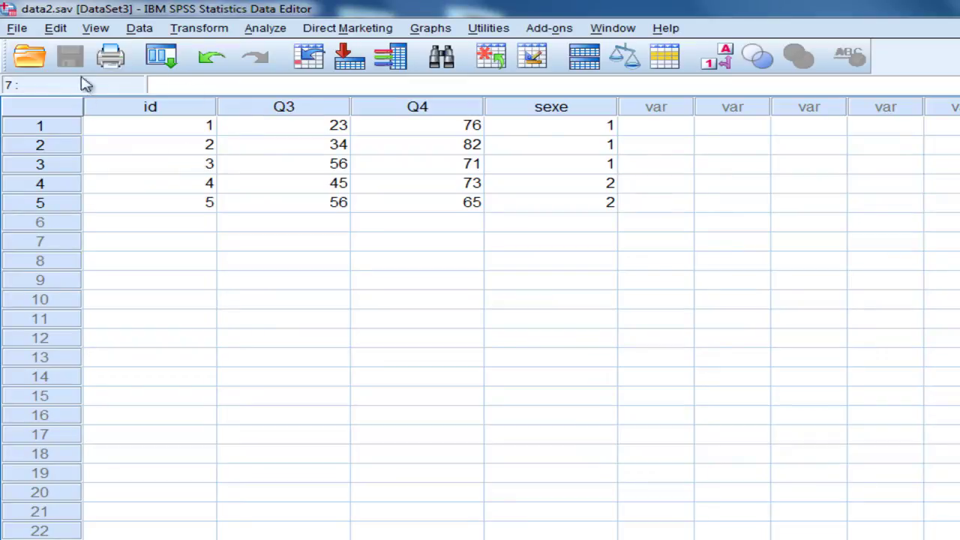
pyautogui.click(328, 111)
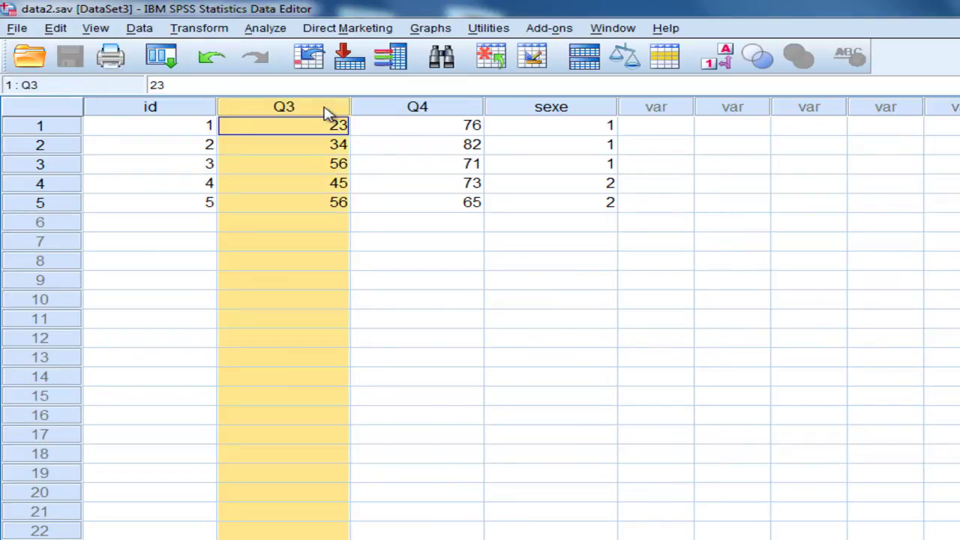
pyautogui.click(443, 111)
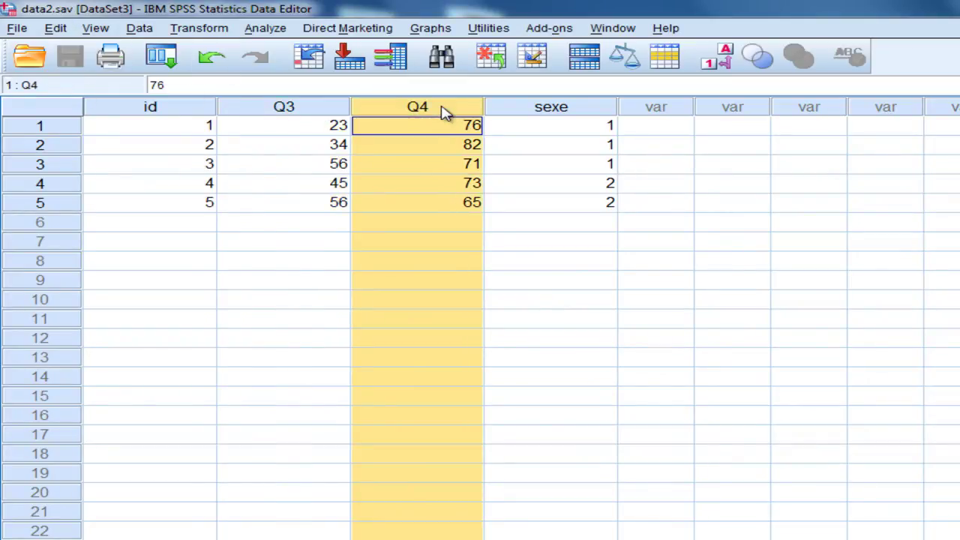
pyautogui.click(292, 112)
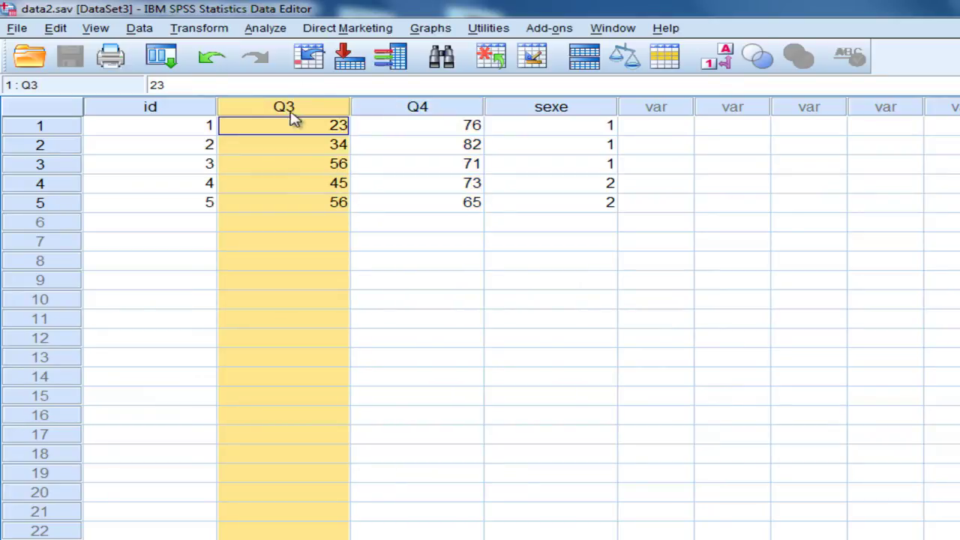
pyautogui.click(428, 112)
pyautogui.click(568, 111)
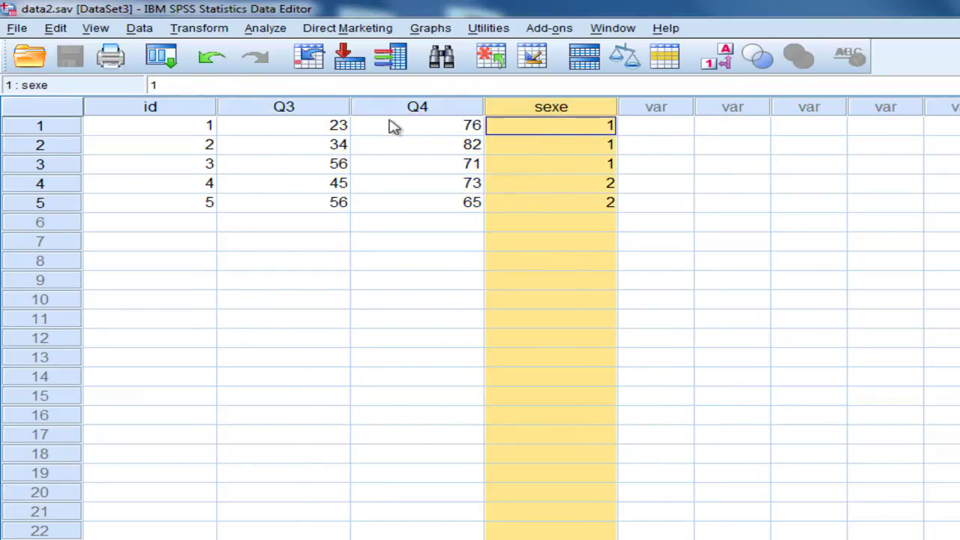
pyautogui.click(958, 183)
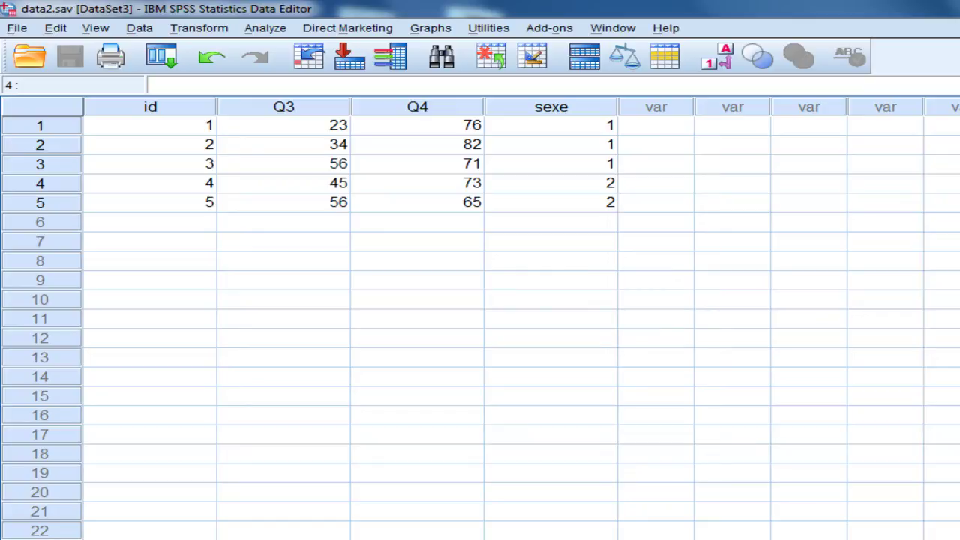
# Open the SPSS data file data3.sav from the Desktop
pyautogui.click(18, 28)
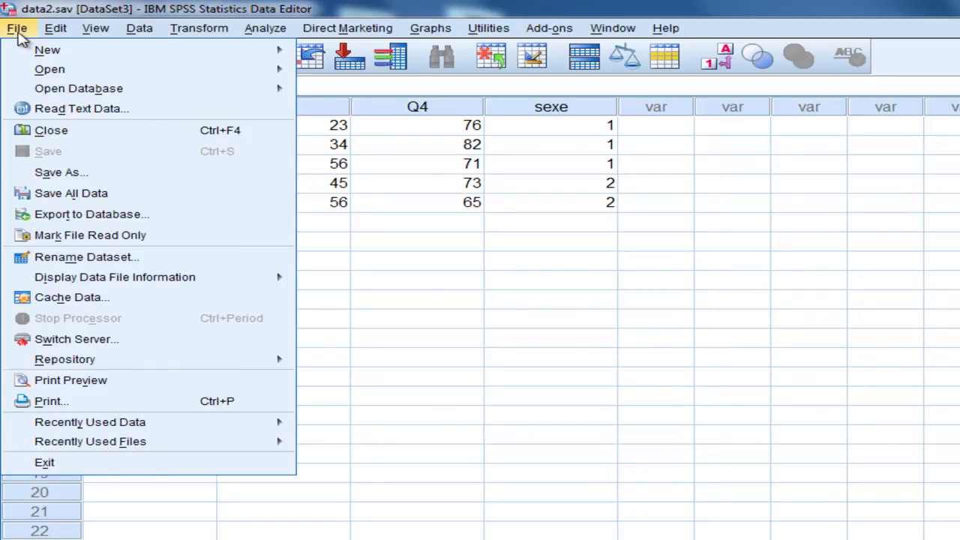
pyautogui.moveTo(35, 64)
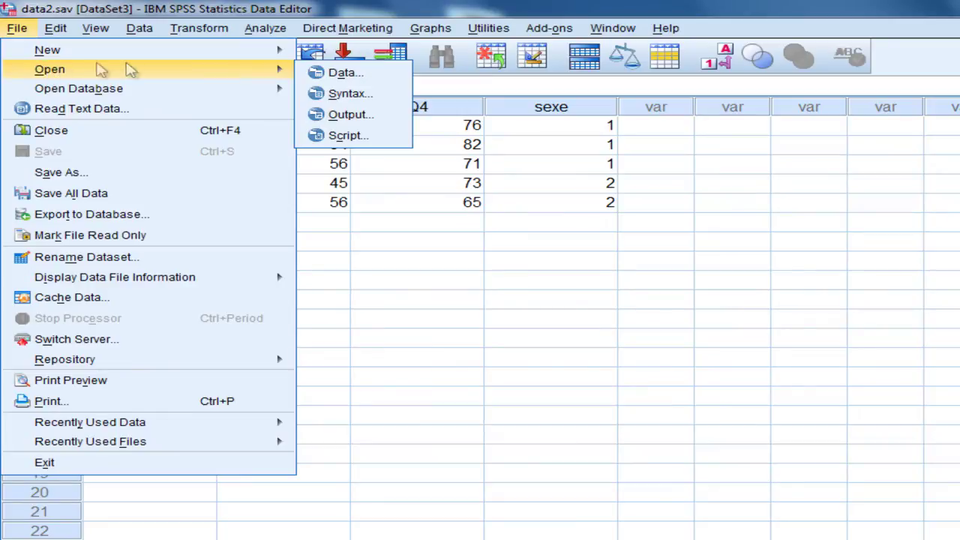
pyautogui.click(339, 72)
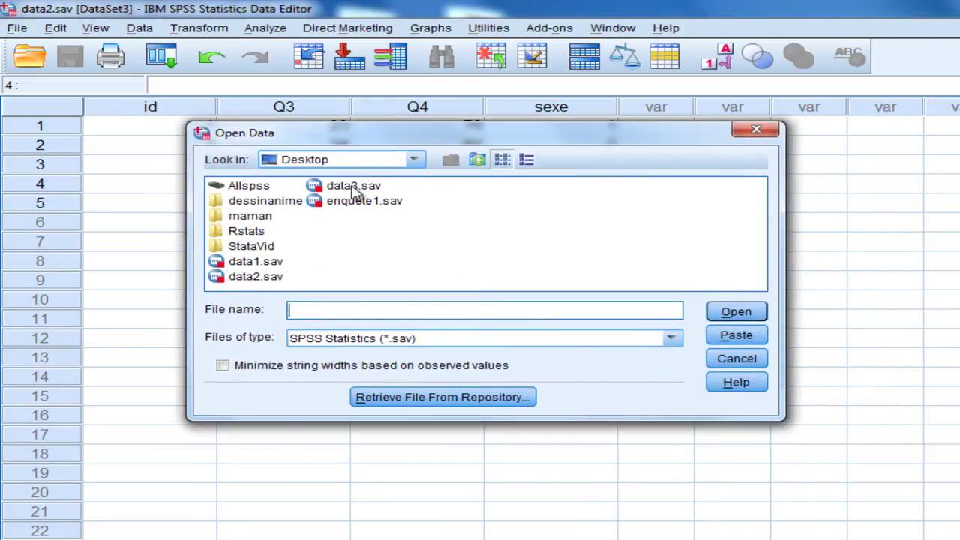
pyautogui.click(356, 189)
pyautogui.click(736, 311)
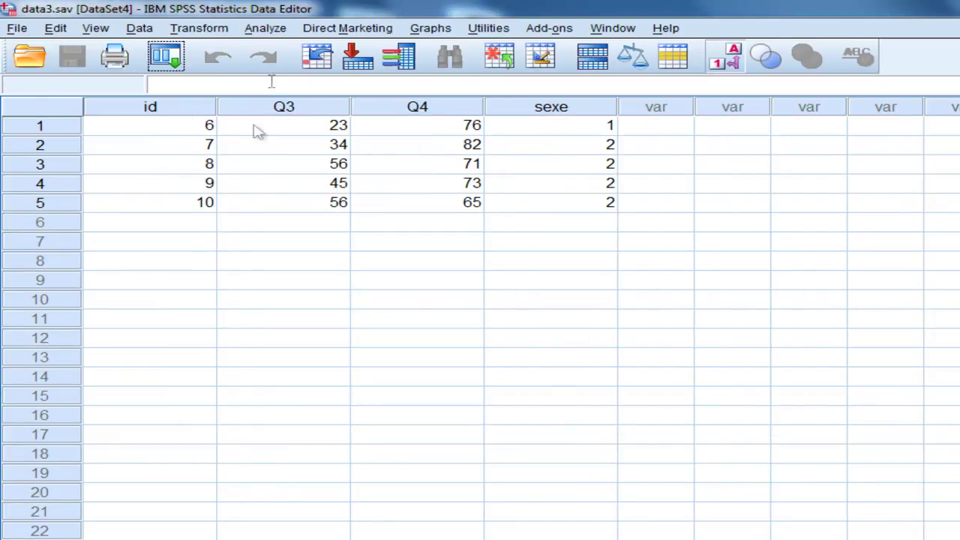
# Check the id values of the cases in data3.sav
pyautogui.click(197, 166)
pyautogui.click(199, 187)
pyautogui.click(194, 203)
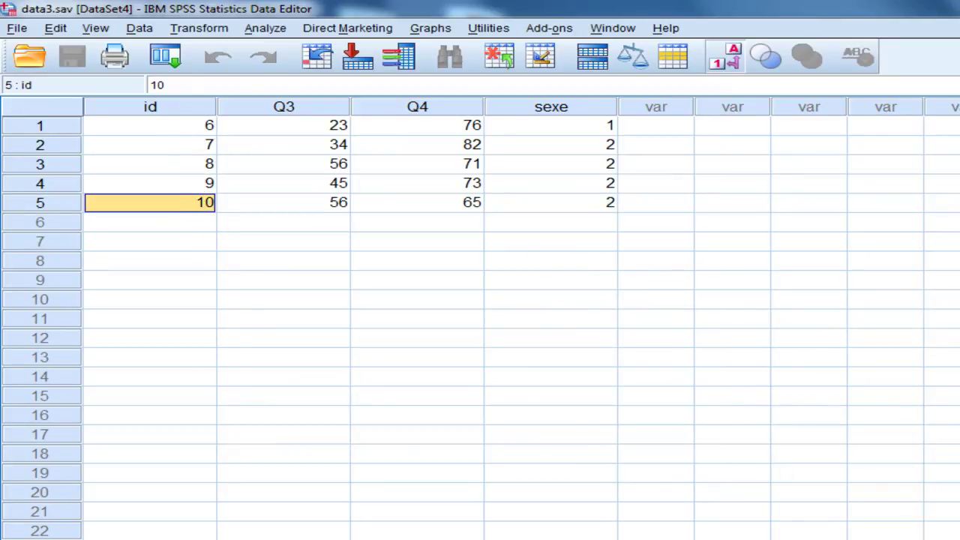
# Return to data2.sav and examine the empty rows 6 to 10 below its cases, where data3.sav's cases belong
pyautogui.click(613, 28)
pyautogui.click(635, 141)
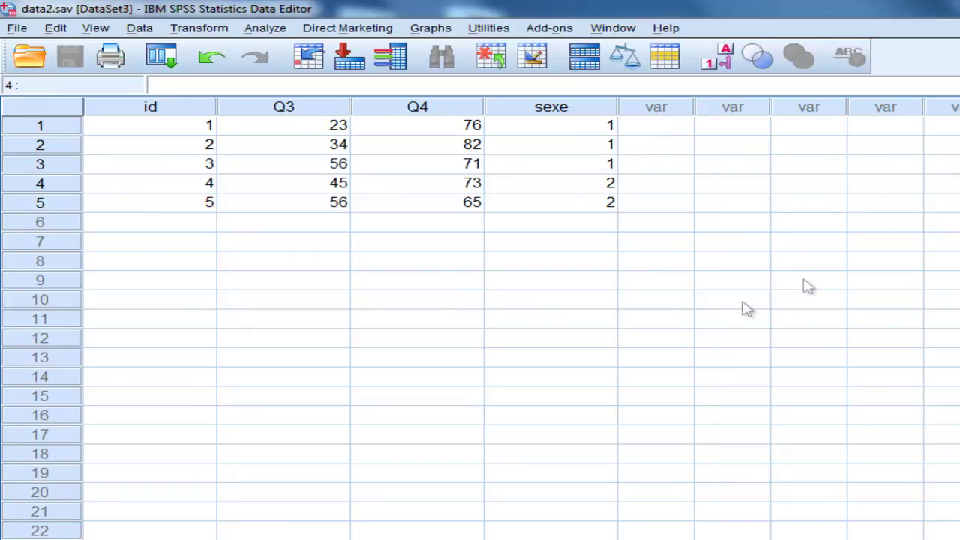
pyautogui.click(180, 223)
pyautogui.click(182, 241)
pyautogui.click(187, 261)
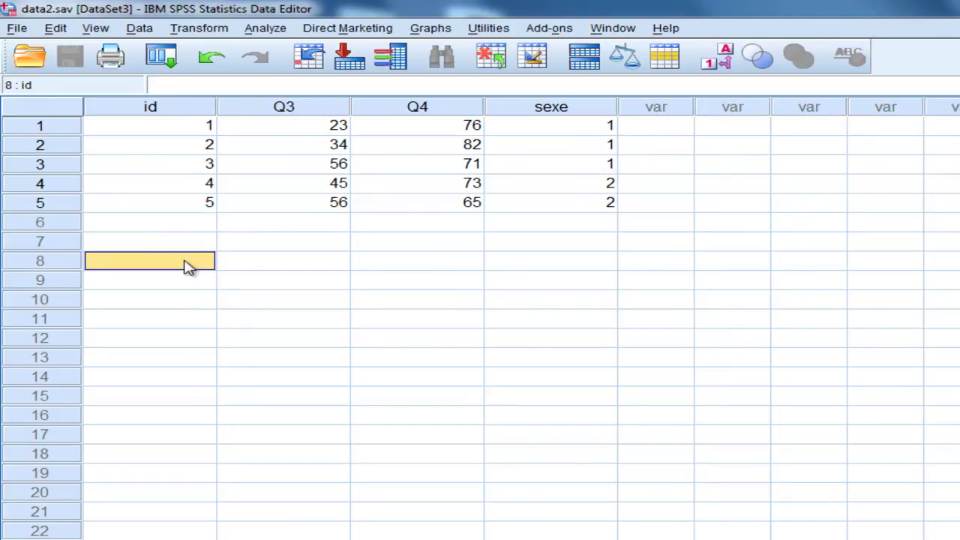
pyautogui.click(186, 281)
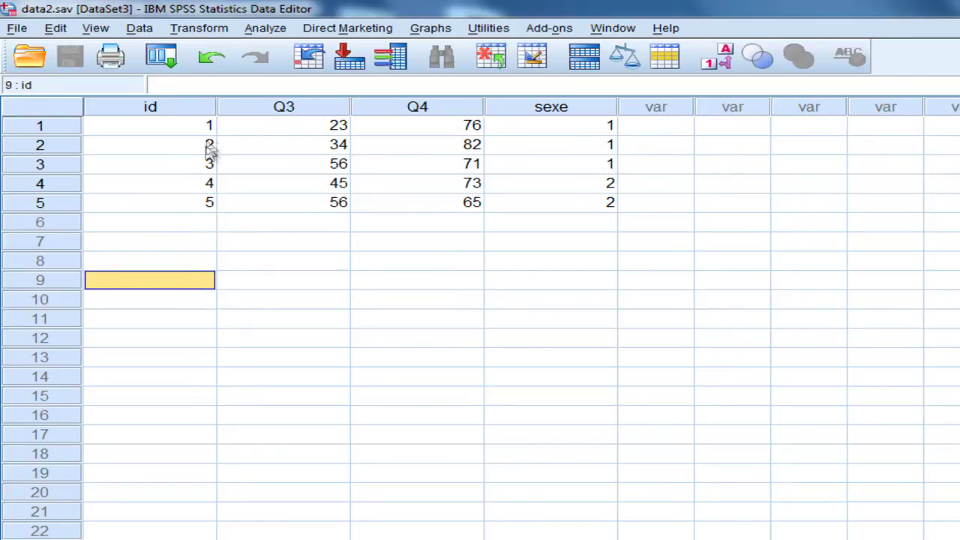
pyautogui.click(203, 227)
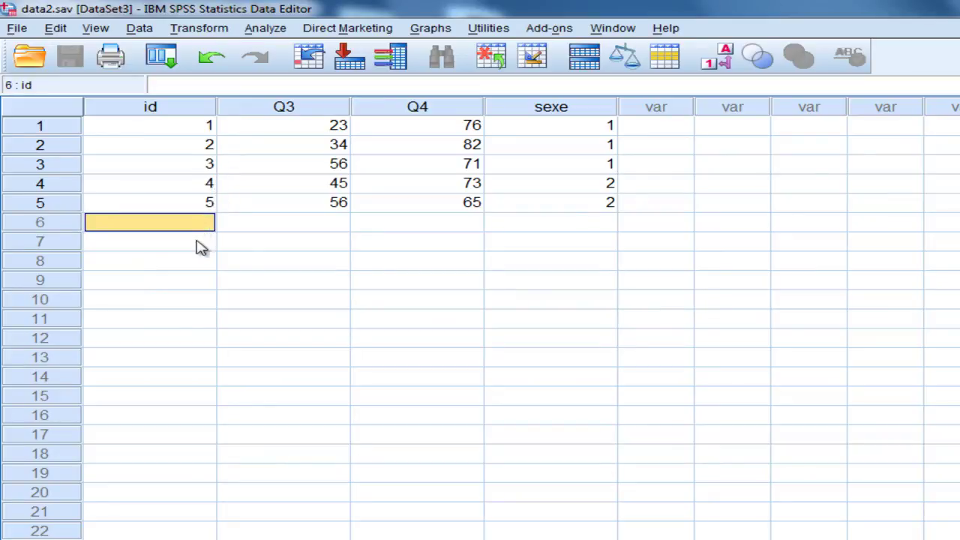
pyautogui.click(201, 246)
pyautogui.click(200, 266)
pyautogui.click(193, 281)
pyautogui.click(189, 304)
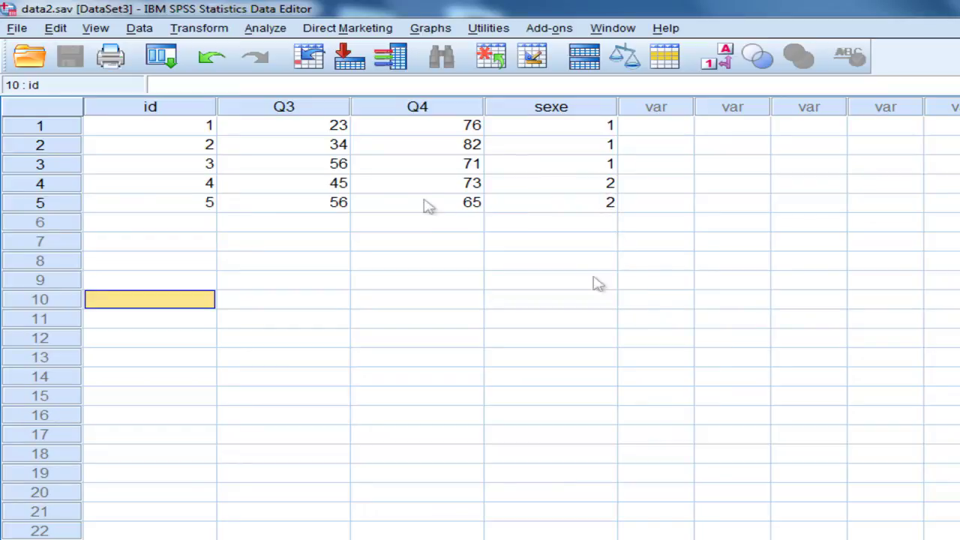
pyautogui.click(627, 30)
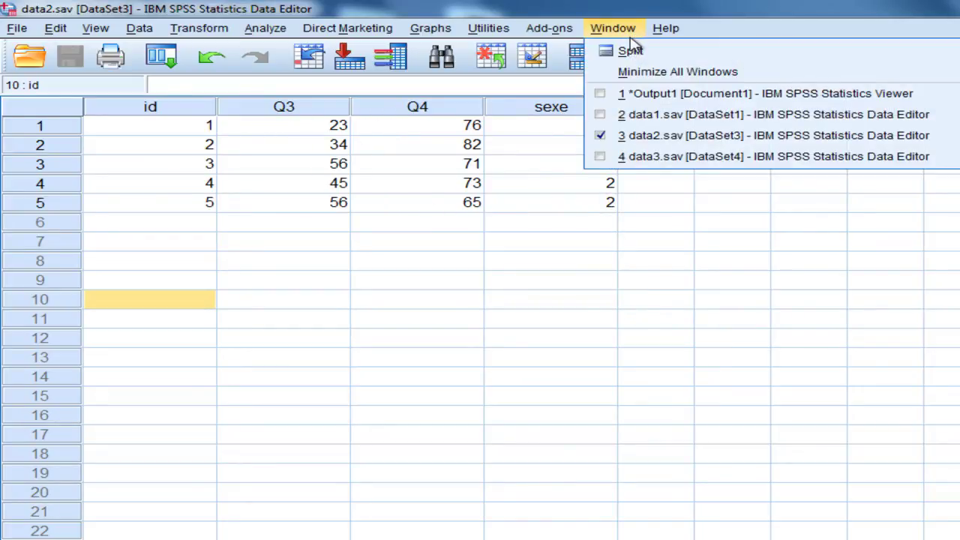
pyautogui.click(642, 156)
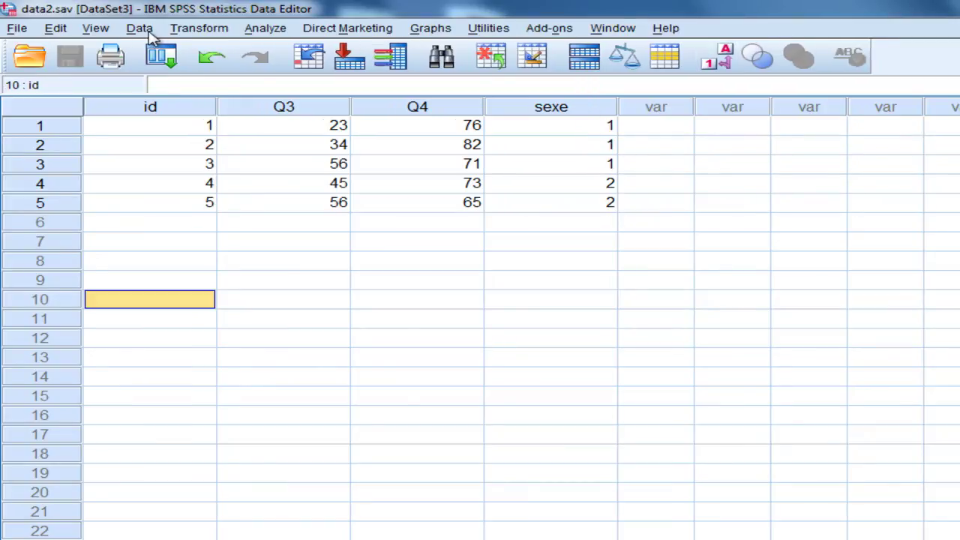
# Start a merge that adds cases to data2.sav, choosing the external SPSS data file data3.sav on the Desktop
pyautogui.click(149, 28)
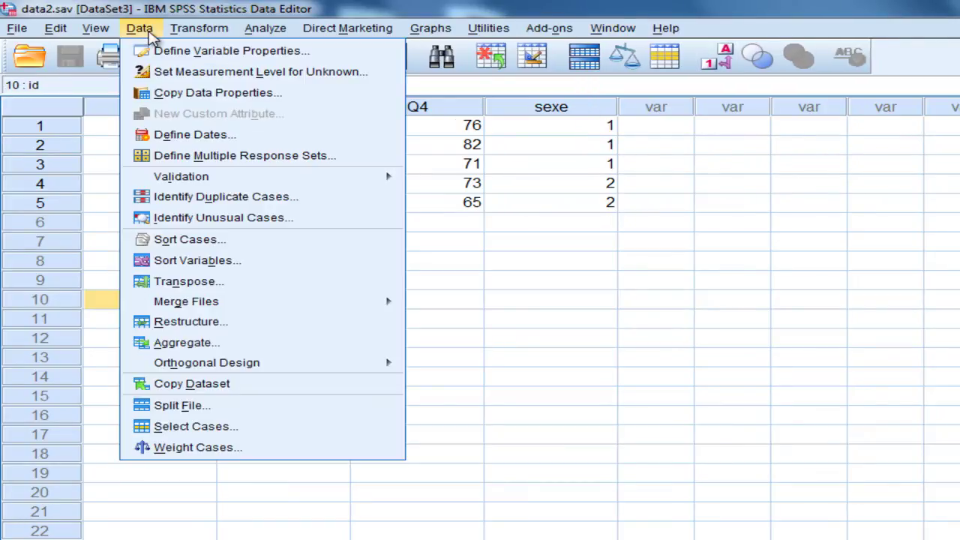
pyautogui.moveTo(211, 303)
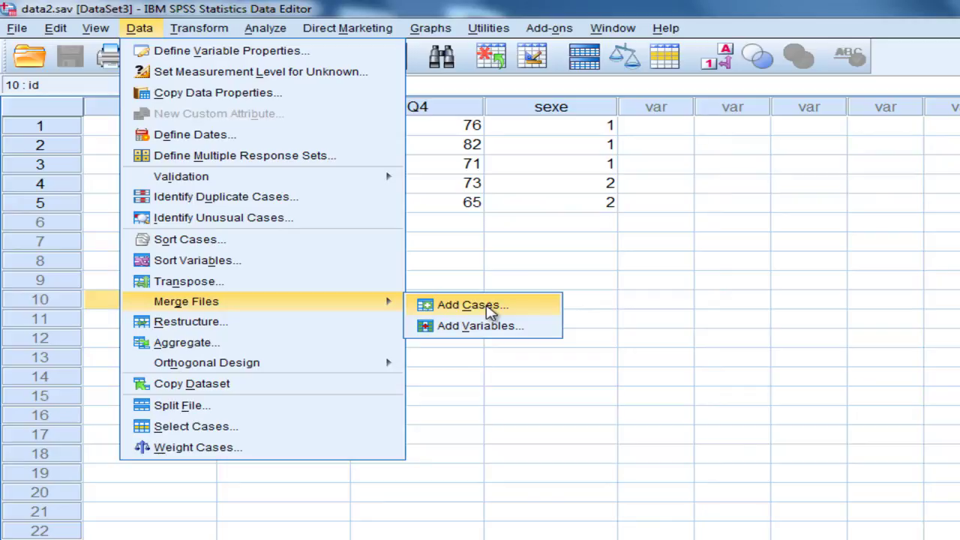
pyautogui.click(490, 305)
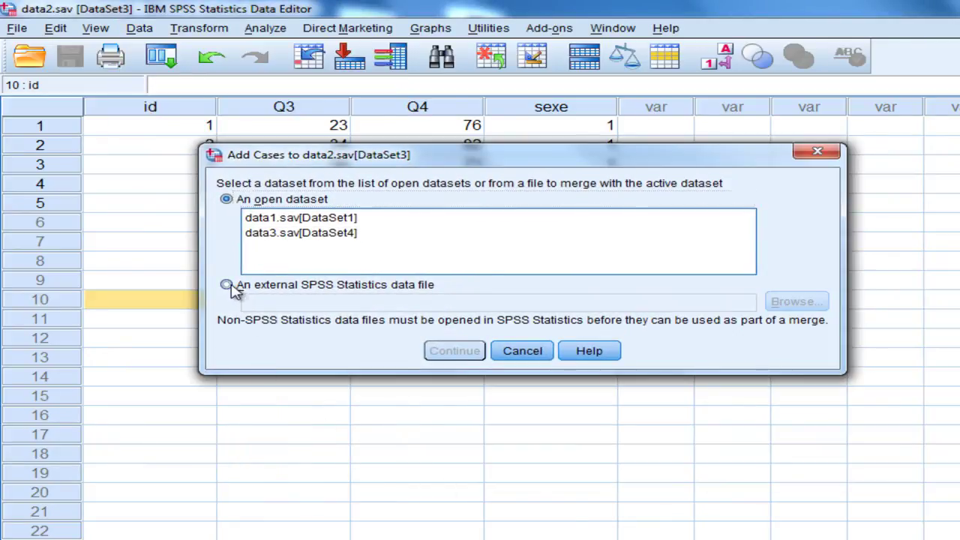
pyautogui.click(227, 285)
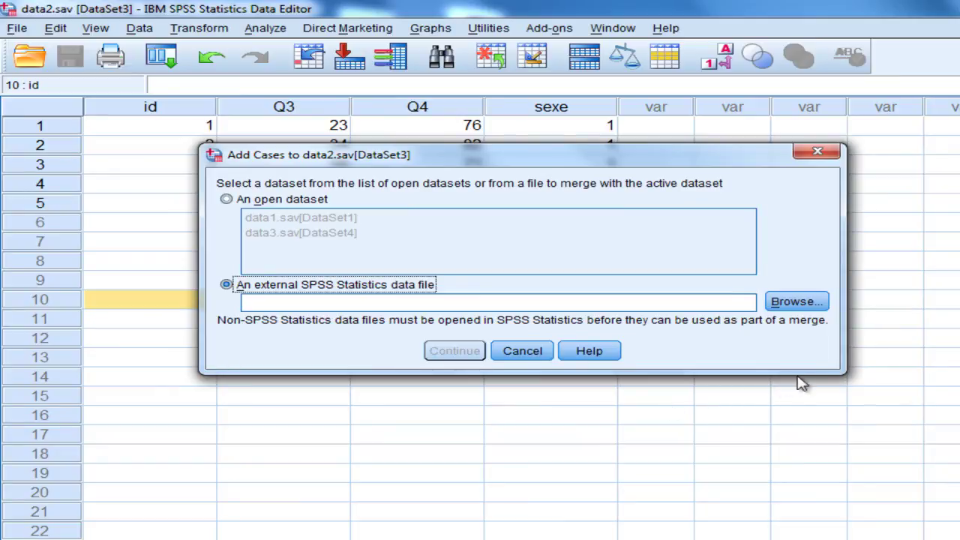
pyautogui.click(796, 301)
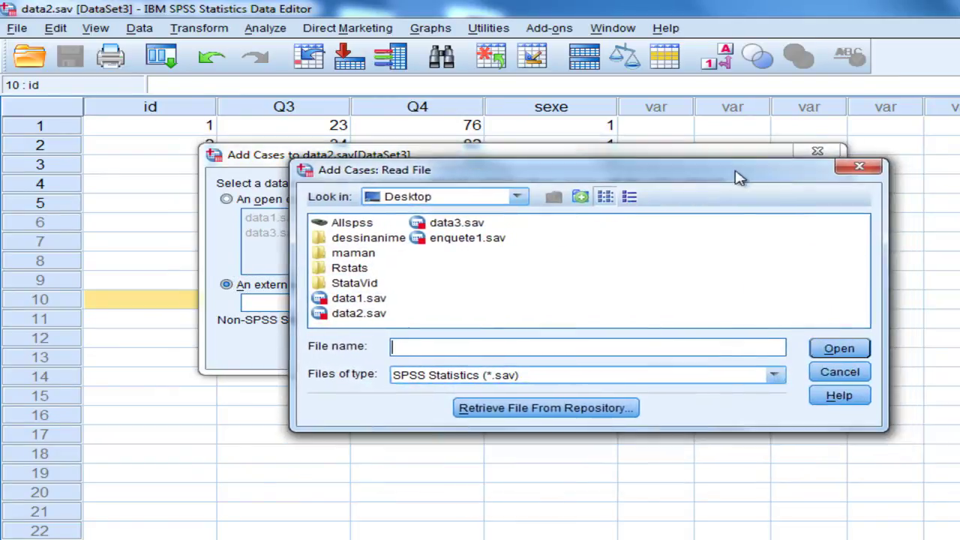
pyautogui.click(450, 223)
pyautogui.click(839, 349)
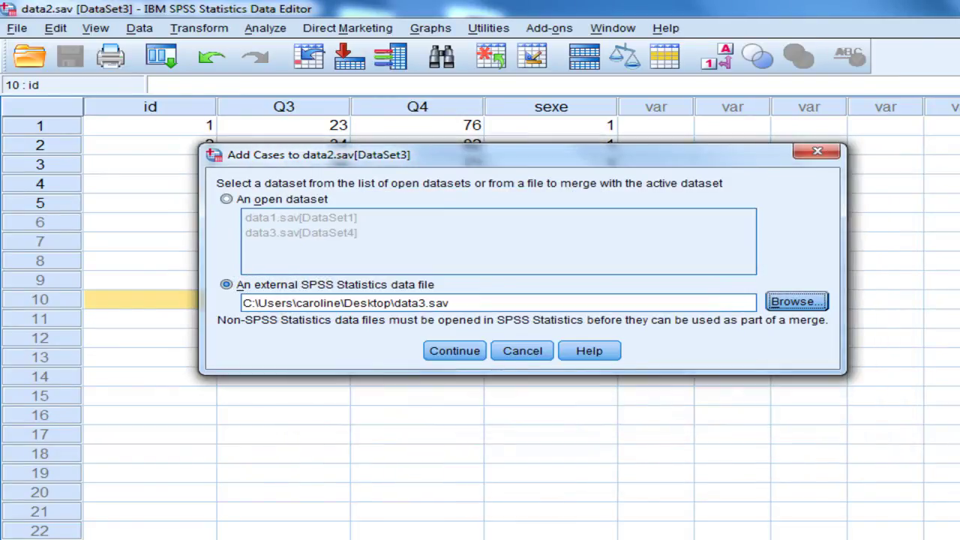
# Run the case merge with id, Q3, Q4 and sexe as the variables in the new active dataset
pyautogui.click(452, 356)
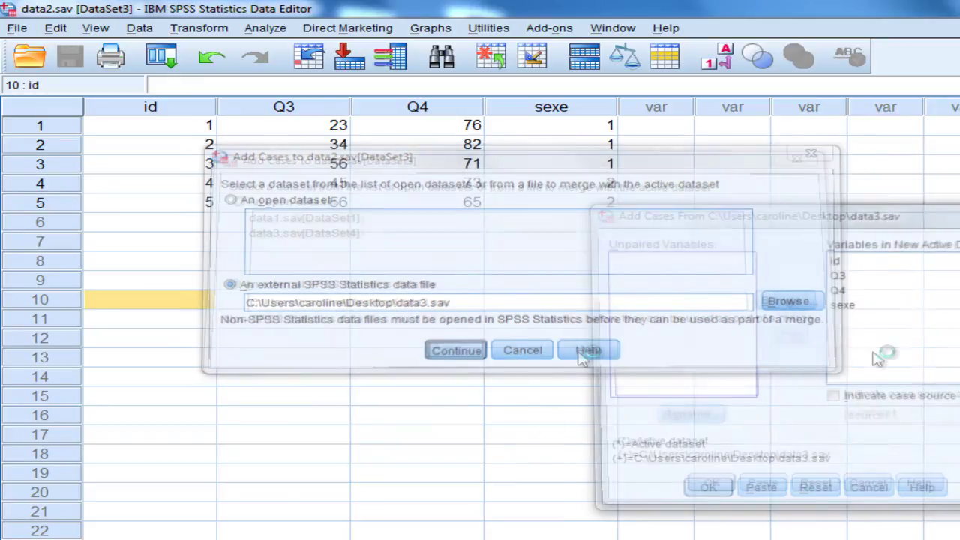
pyautogui.moveTo(953, 218); pyautogui.dragTo(632, 160)
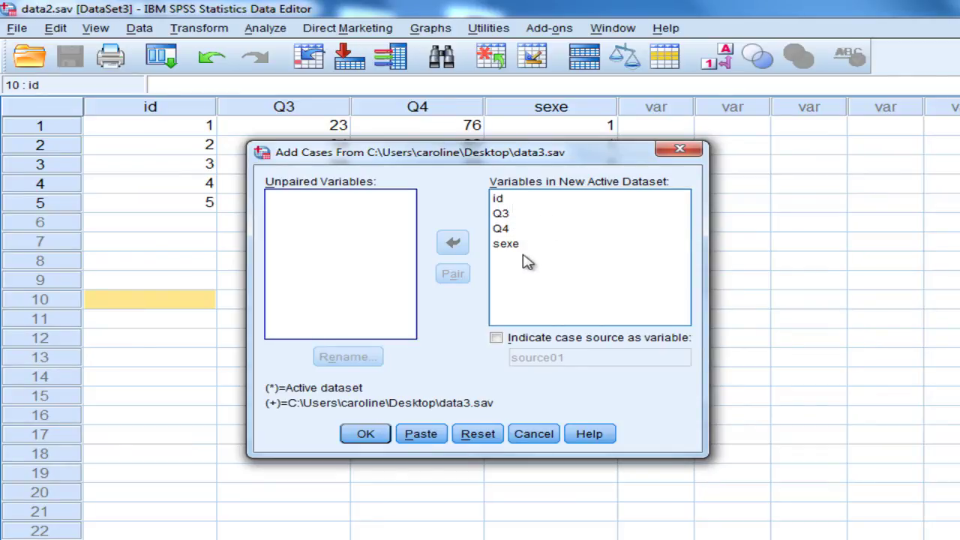
pyautogui.click(368, 435)
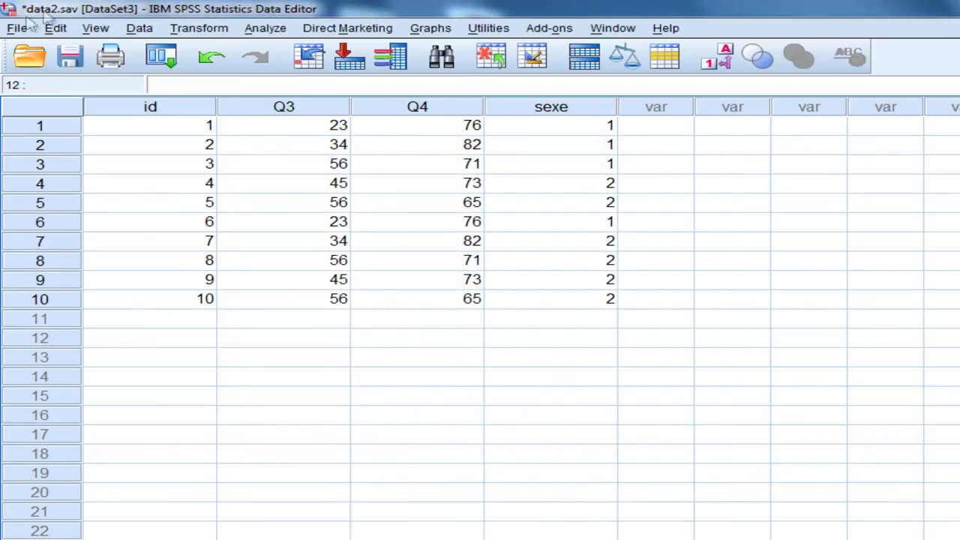
# Check the appended cases with ids 6 to 10 across all columns of the merged data2.sav
pyautogui.click(207, 222)
pyautogui.click(206, 241)
pyautogui.click(208, 261)
pyautogui.click(208, 280)
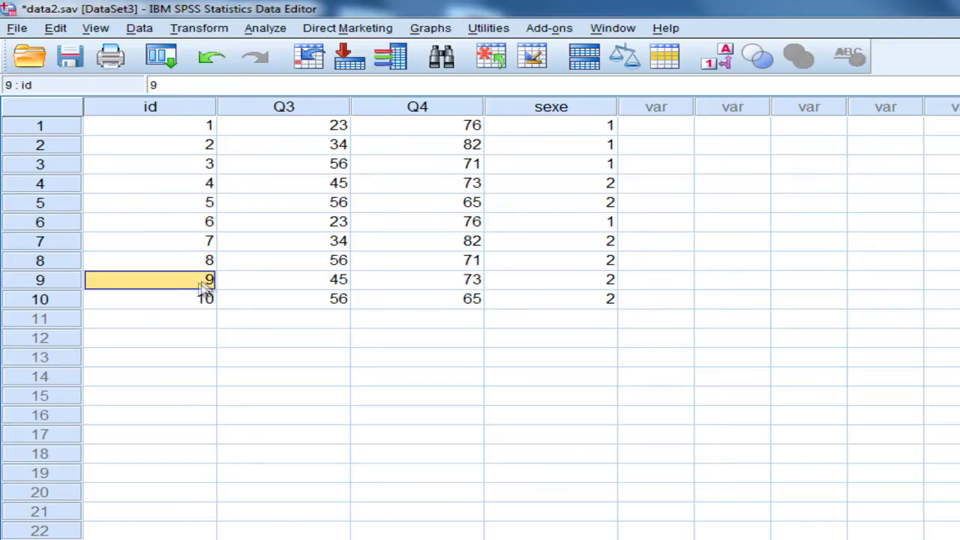
pyautogui.click(193, 300)
pyautogui.moveTo(168, 223); pyautogui.dragTo(592, 300)
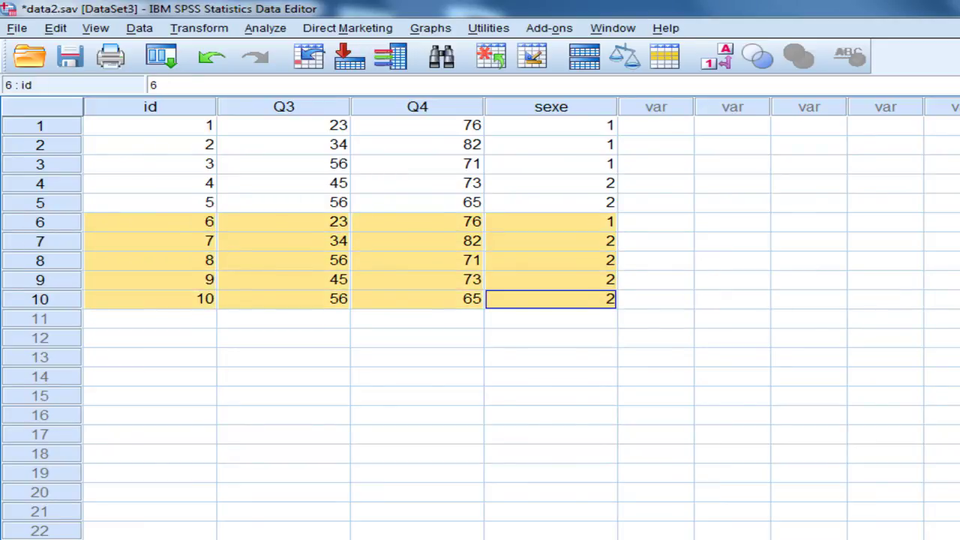
# Compare the source cases in data3.sav with the appended ones, checking each id, and return to data2.sav
pyautogui.click(600, 29)
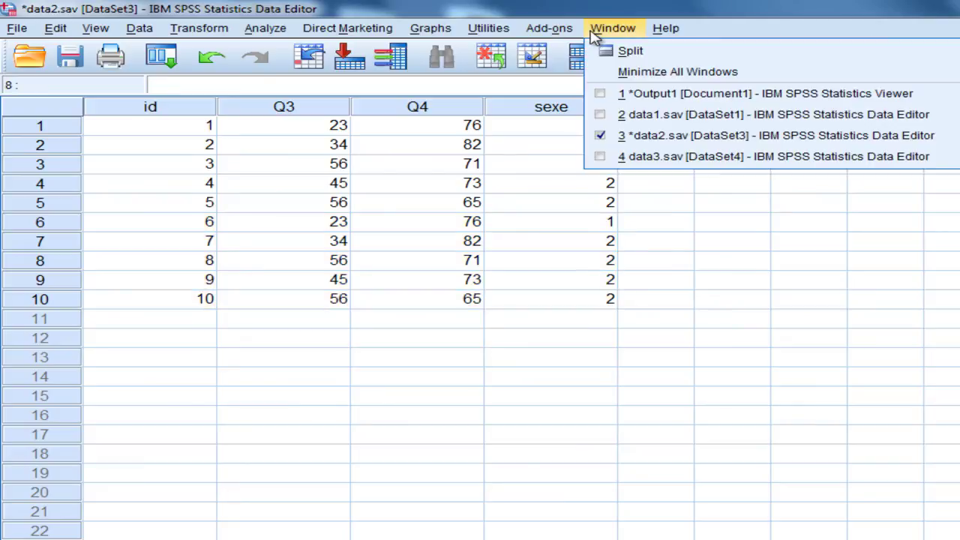
pyautogui.click(630, 157)
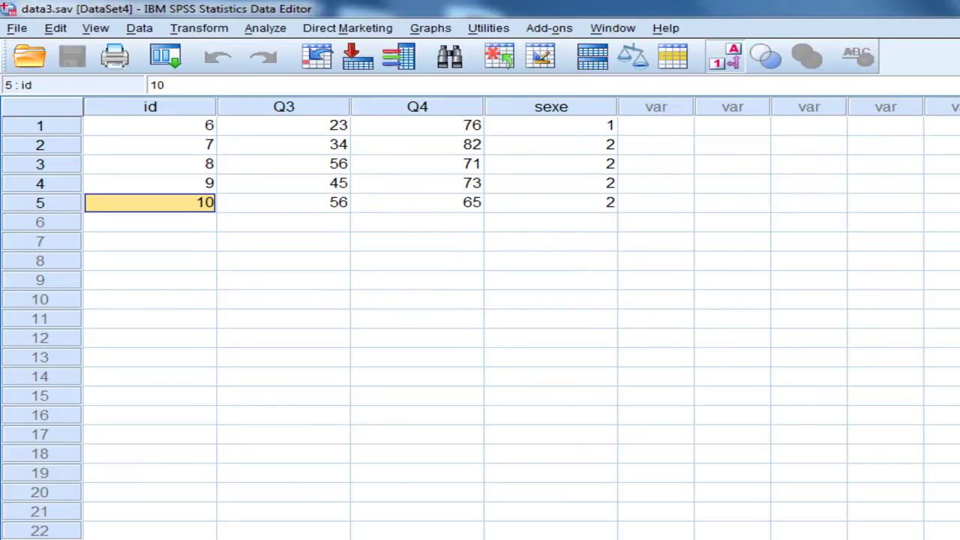
pyautogui.click(690, 300)
pyautogui.click(198, 129)
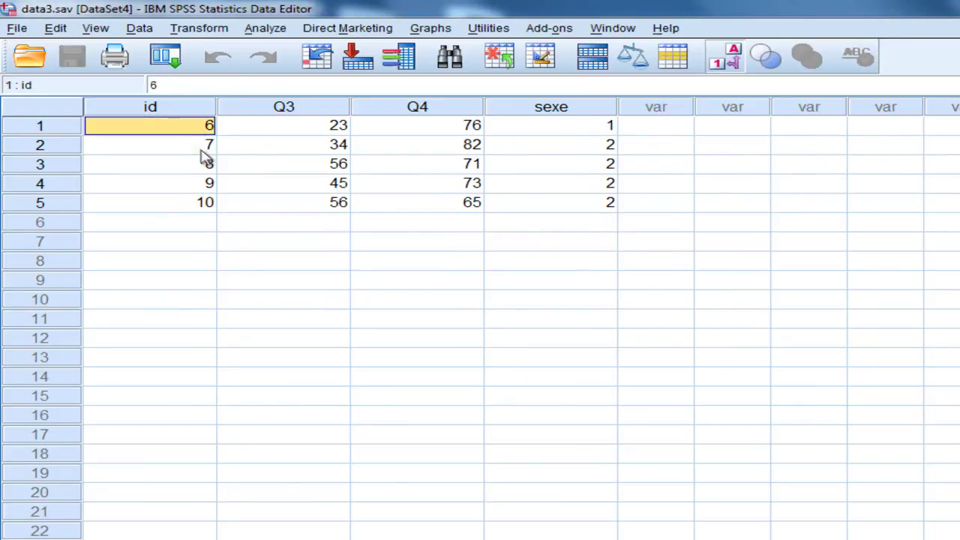
pyautogui.click(204, 150)
pyautogui.click(207, 169)
pyautogui.click(203, 186)
pyautogui.click(206, 200)
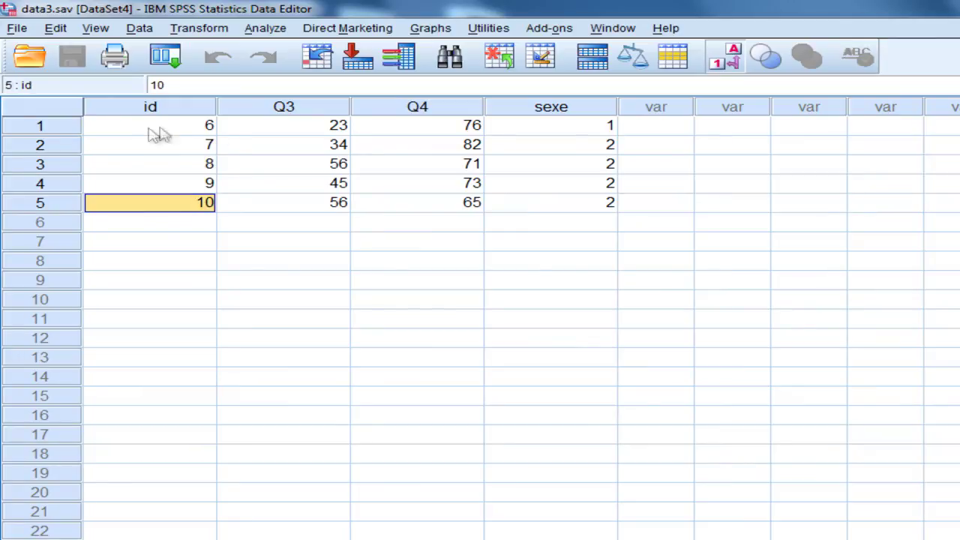
pyautogui.click(213, 128)
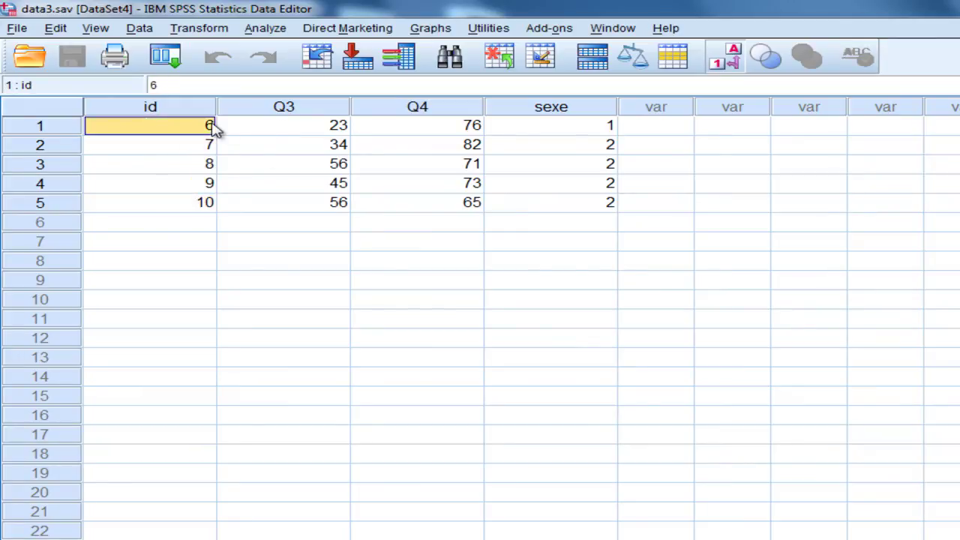
pyautogui.click(207, 200)
pyautogui.click(608, 30)
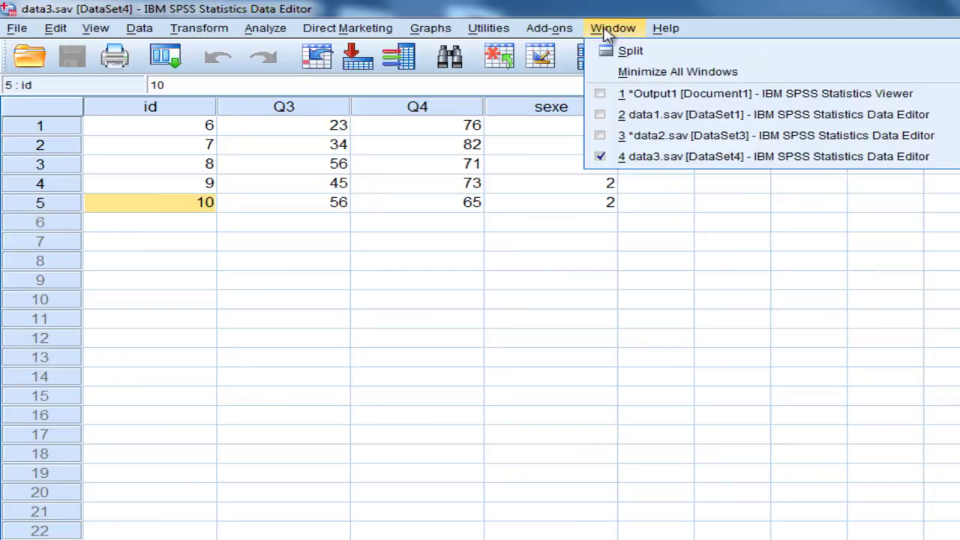
pyautogui.click(630, 136)
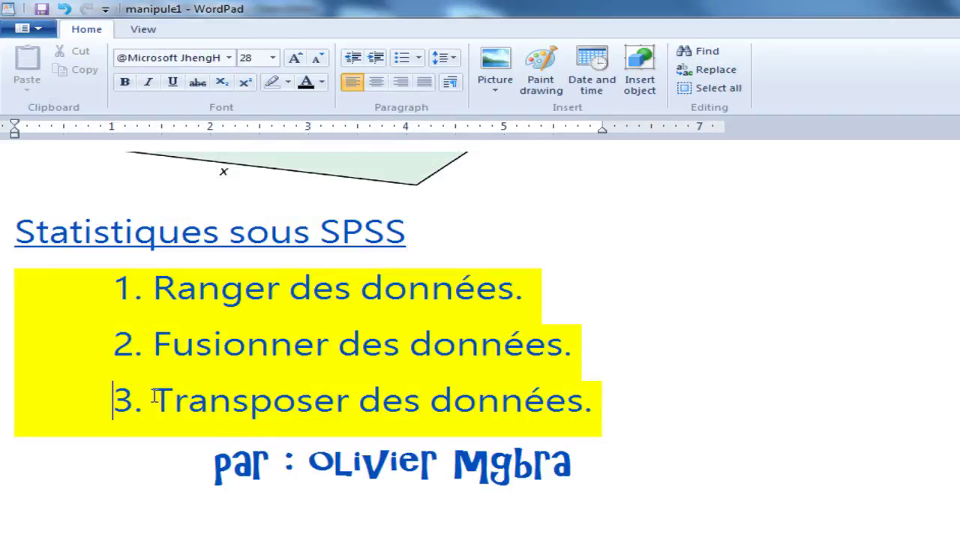
# Switch to the WordPad outline and point out the third topic, "Transposer des données"
pyautogui.moveTo(153, 401); pyautogui.dragTo(607, 409)
pyautogui.press('Right')
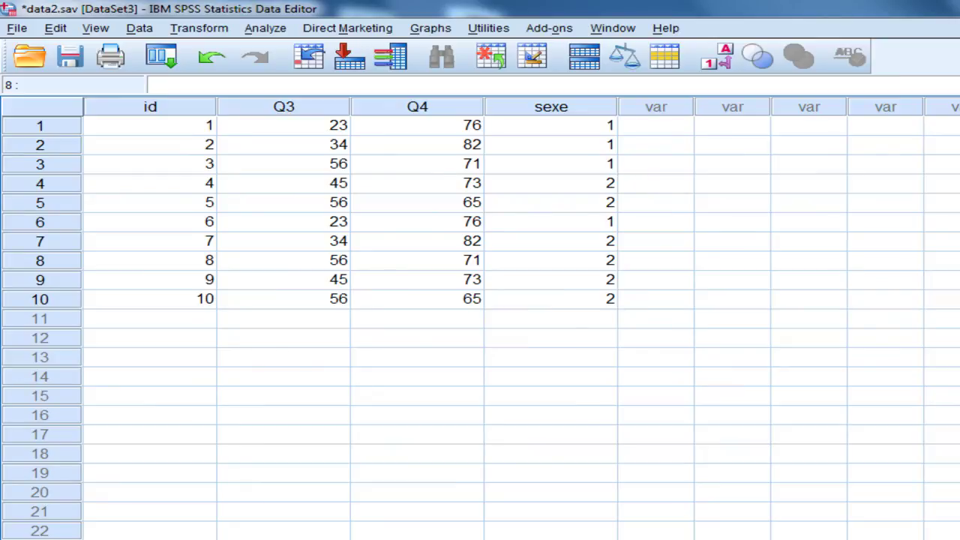
# Transpose the merged data2.sav dataset using id, Q3, Q4 and sexe as the variables, without a name variable
pyautogui.moveTo(199, 126); pyautogui.dragTo(606, 313)
pyautogui.click(778, 269)
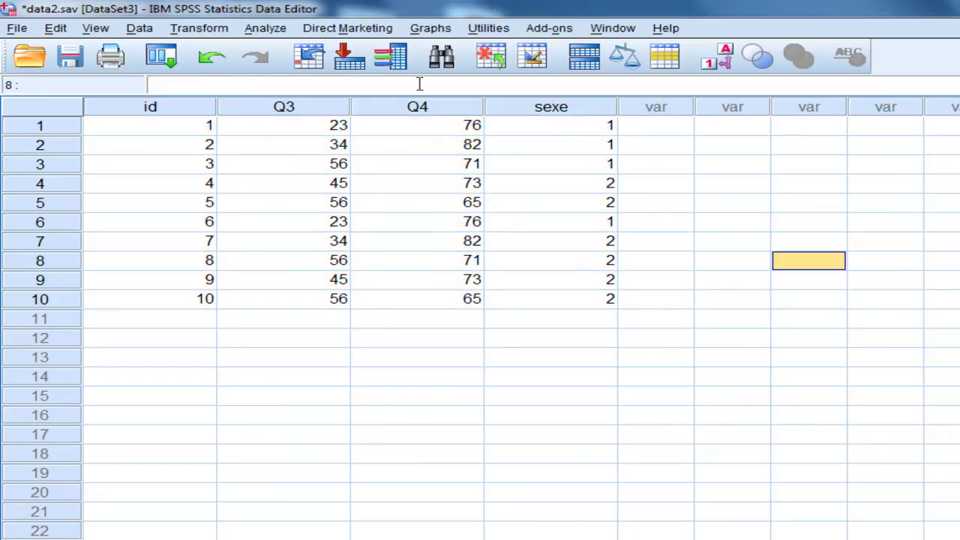
pyautogui.click(140, 29)
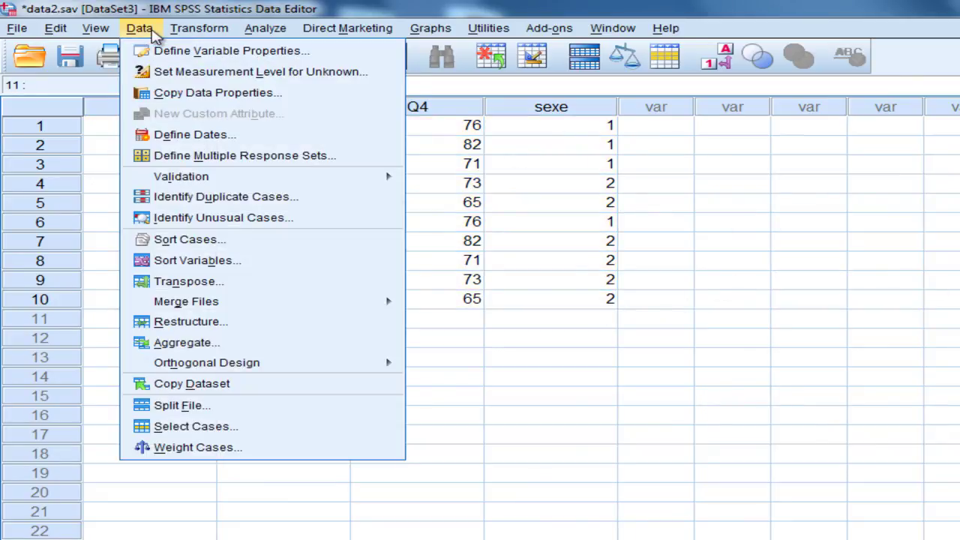
pyautogui.click(169, 283)
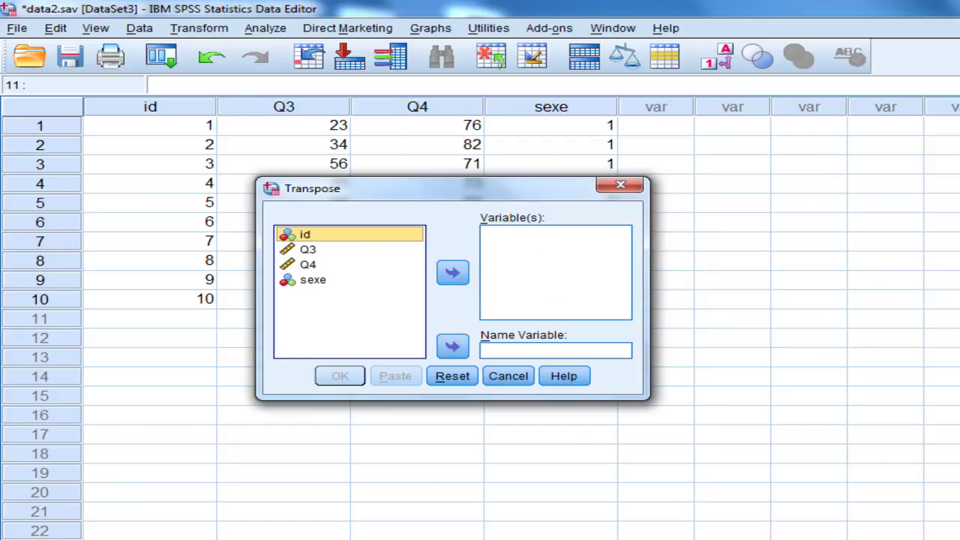
pyautogui.hotkey('shift', 'Down')
pyautogui.hotkey('shift', 'Down')
pyautogui.hotkey('shift', 'Down')
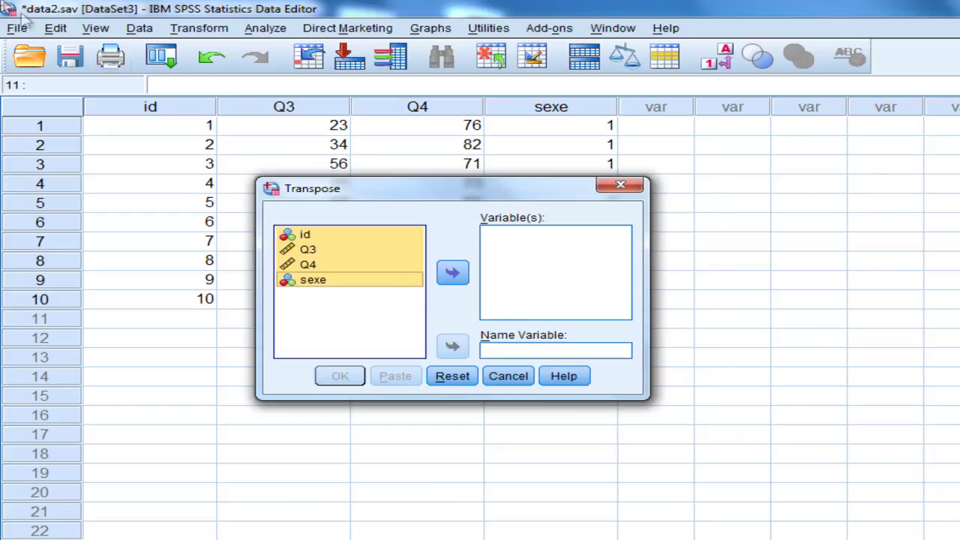
pyautogui.click(453, 272)
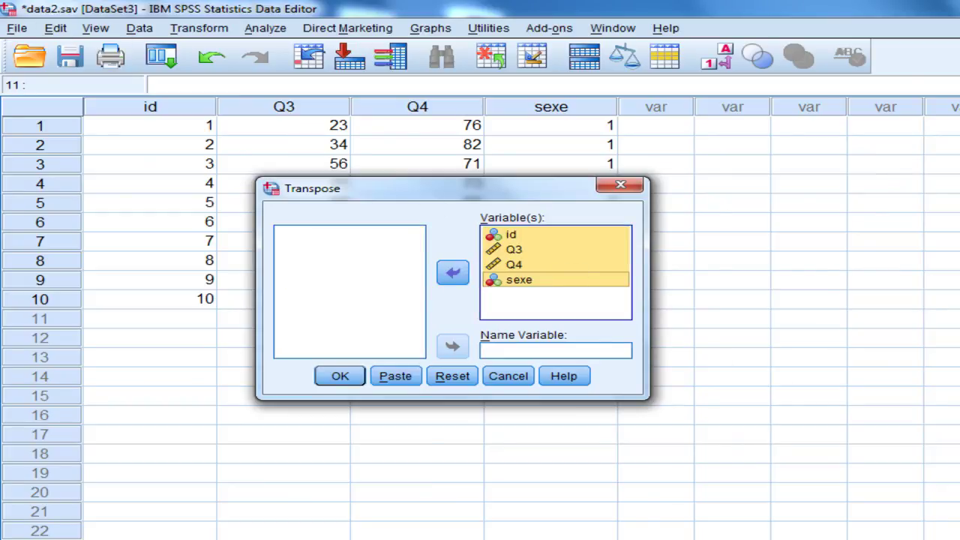
pyautogui.click(340, 377)
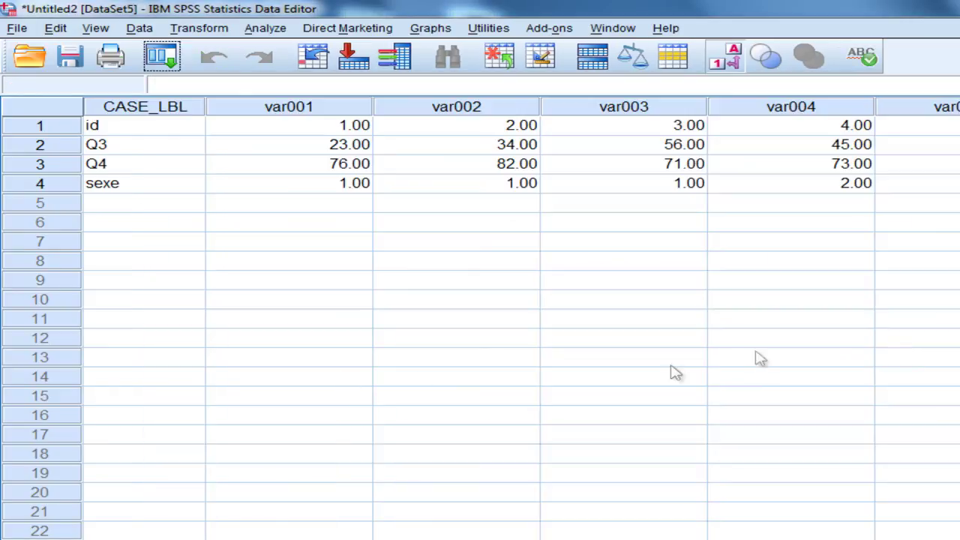
# Narrow the CASE_LBL column and the var001 to var010 columns of the transposed dataset
pyautogui.moveTo(205, 109); pyautogui.dragTo(172, 111)
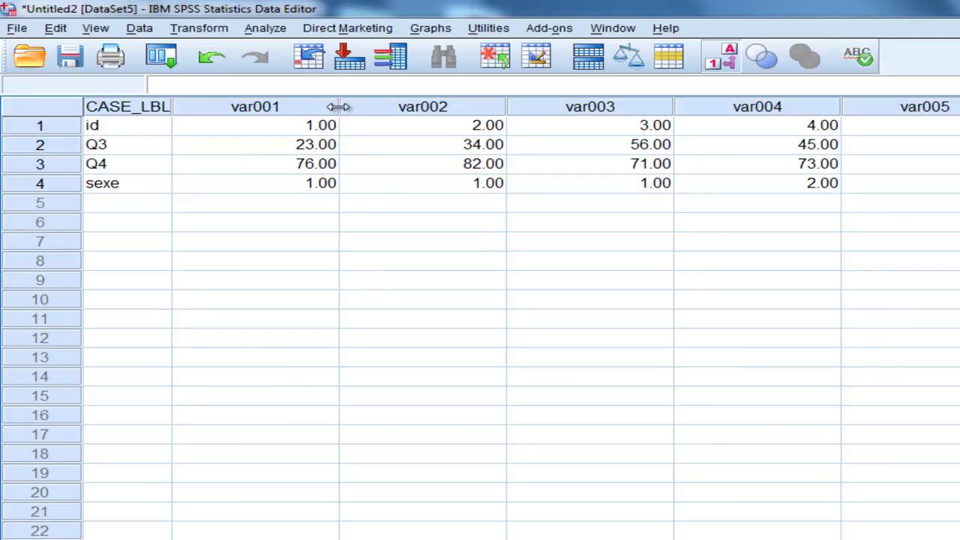
pyautogui.moveTo(339, 106); pyautogui.dragTo(272, 107)
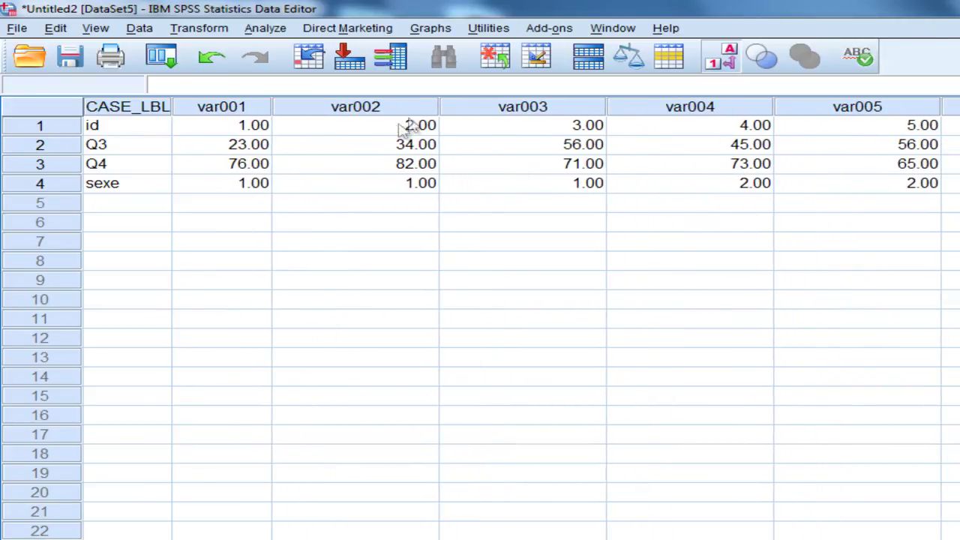
pyautogui.moveTo(438, 105); pyautogui.dragTo(372, 107)
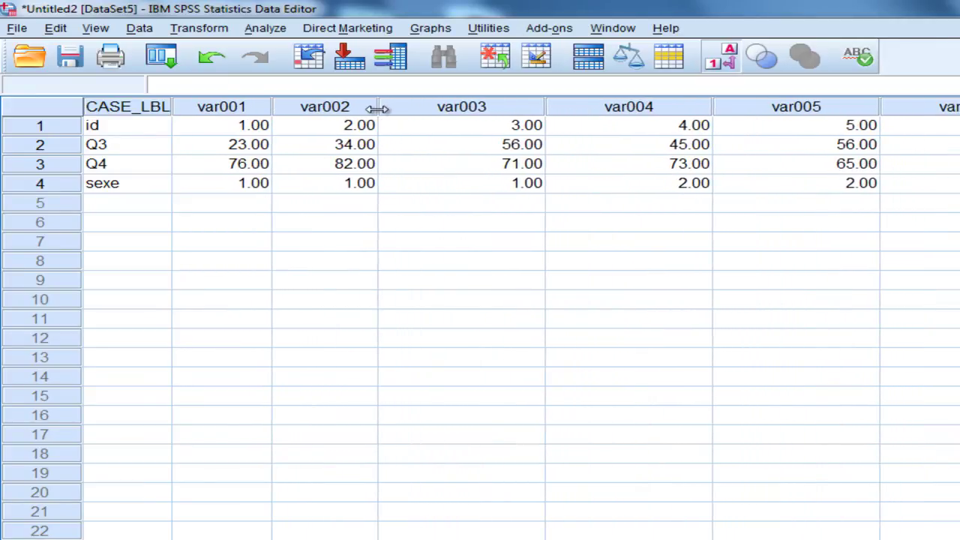
pyautogui.moveTo(540, 106); pyautogui.dragTo(484, 107)
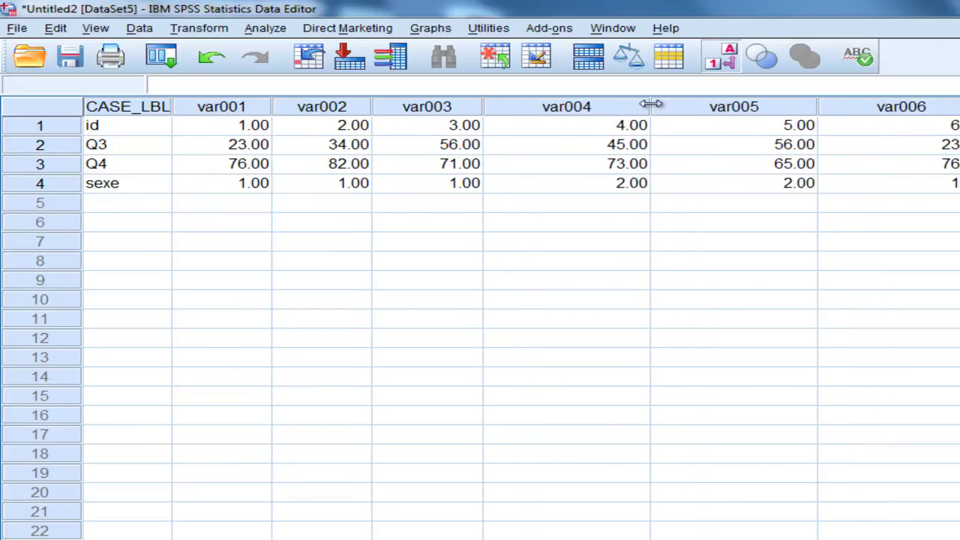
pyautogui.moveTo(651, 105); pyautogui.dragTo(583, 107)
pyautogui.moveTo(750, 106); pyautogui.dragTo(682, 107)
pyautogui.moveTo(850, 105); pyautogui.dragTo(783, 106)
pyautogui.moveTo(948, 100); pyautogui.dragTo(872, 107)
pyautogui.hscroll(2, 480, 323)
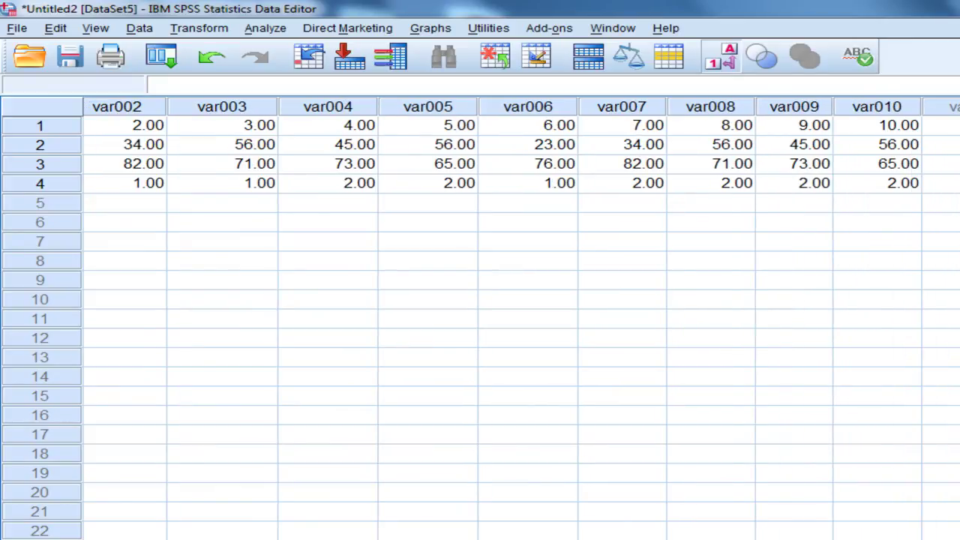
# Review the transposed dataset across all its columns and check the id, Q3, Q4 and sexe rows in CASE_LBL
pyautogui.hscroll(-2, 480, 322)
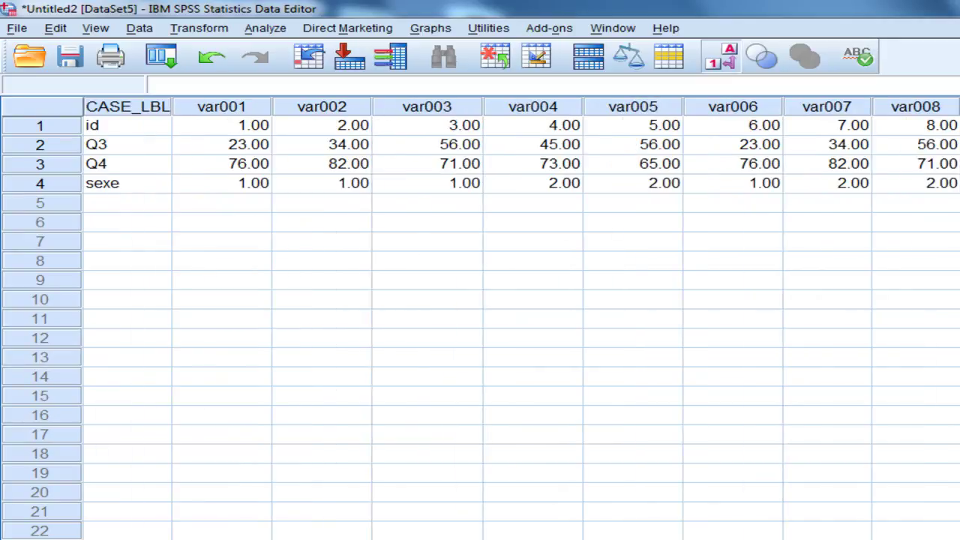
pyautogui.hscroll(2, 480, 323)
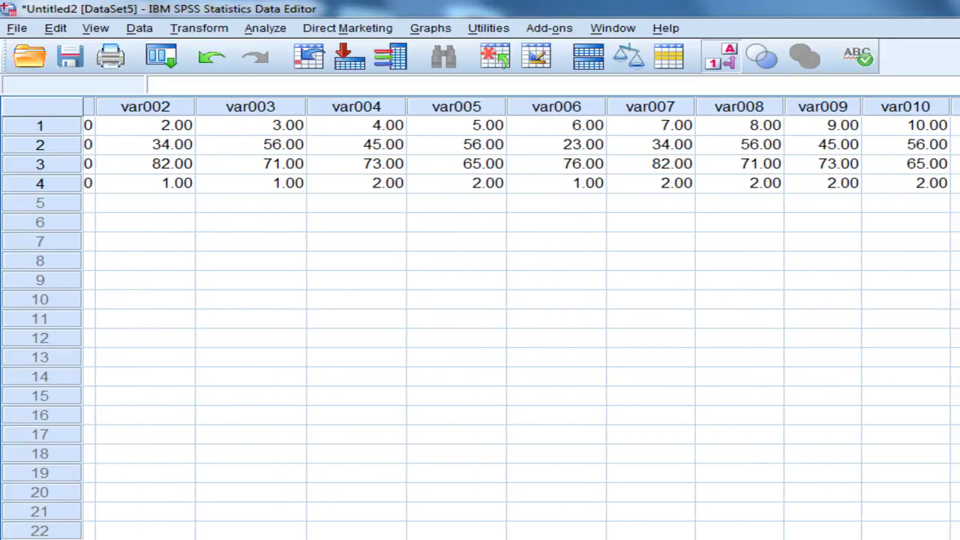
pyautogui.hscroll(-2, 480, 322)
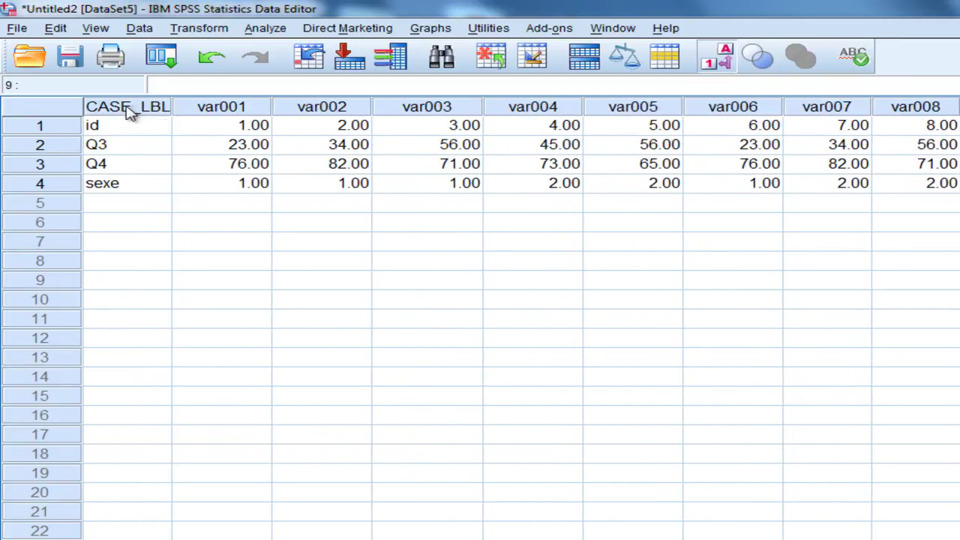
pyautogui.click(125, 126)
pyautogui.click(126, 147)
pyautogui.click(123, 165)
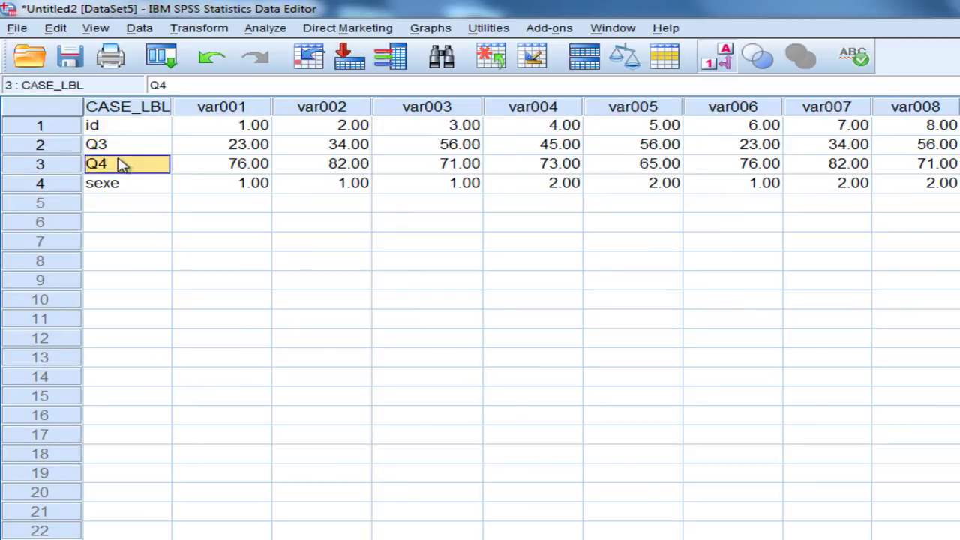
pyautogui.click(123, 186)
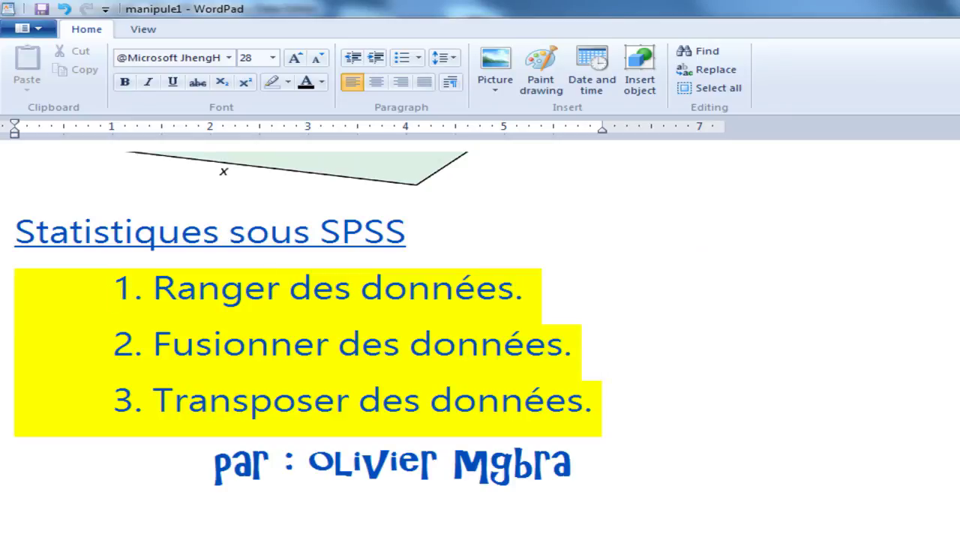
# In the WordPad outline, remove the indents before the three topics on sorting, merging and transposing data
pyautogui.press('BackSpace')
pyautogui.click(114, 343)
pyautogui.press('BackSpace')
pyautogui.press('BackSpace')
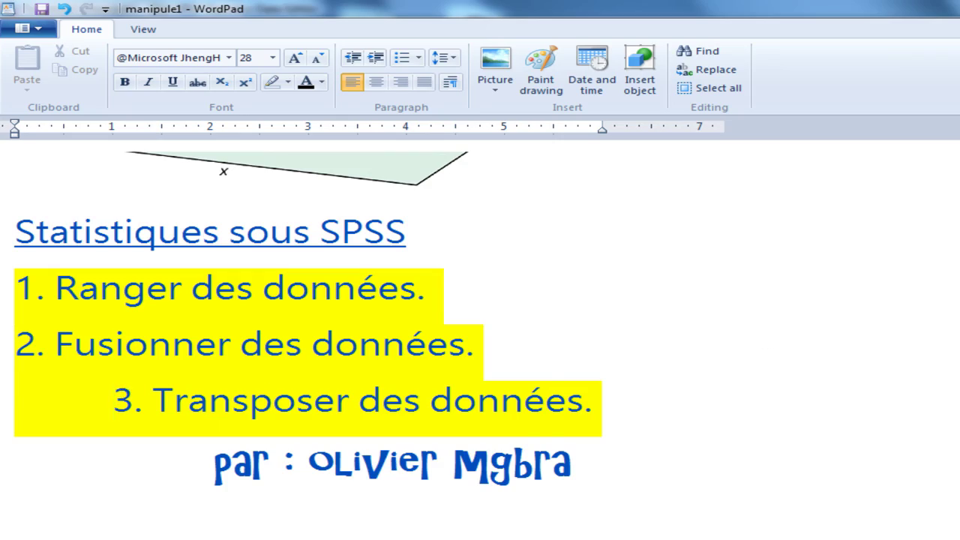
pyautogui.press('BackSpace')
pyautogui.press('BackSpace')
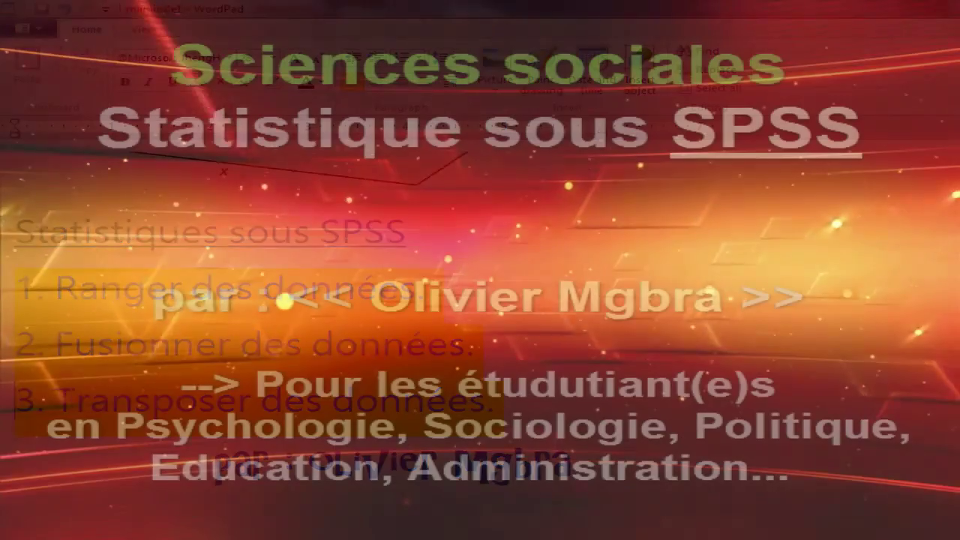